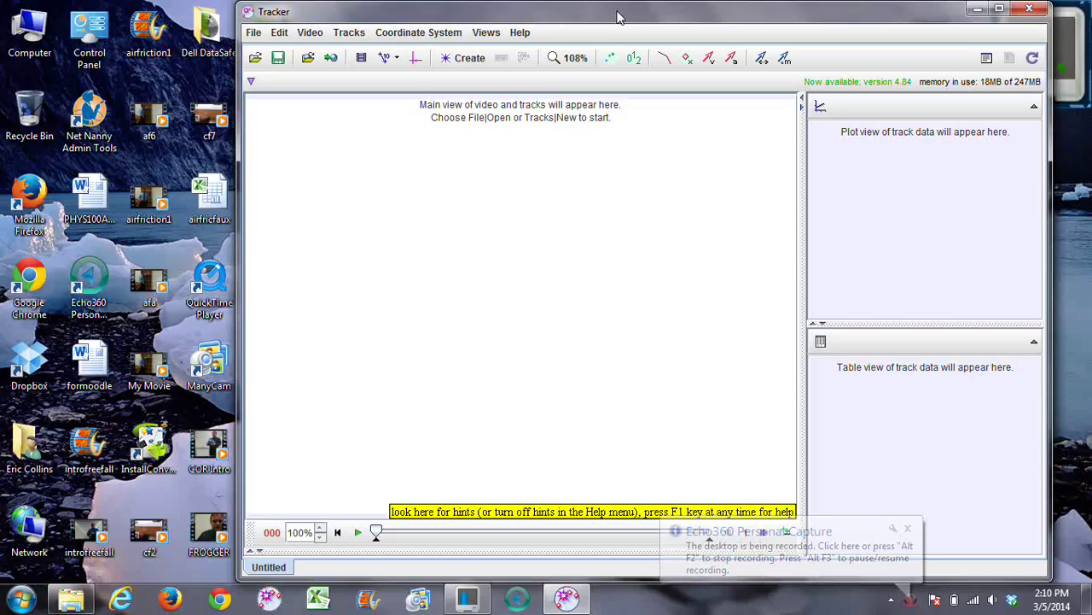
Load tennis bounce.mp4 into Tracker by dropping it onto the main view.
left_click_drag(619, 17, 671, 20)
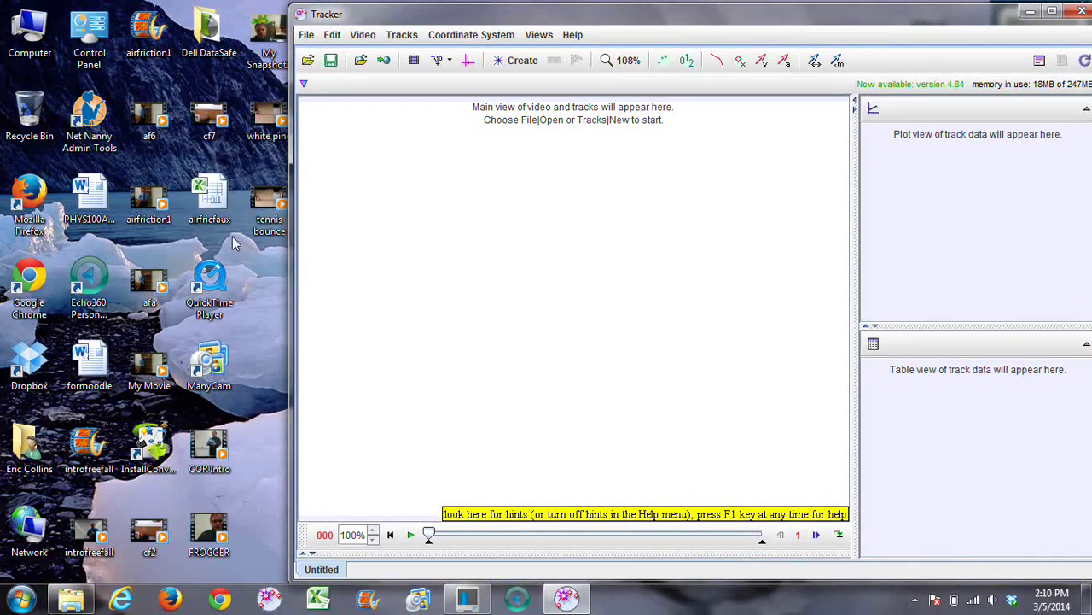
left_click_drag(271, 209, 546, 313)
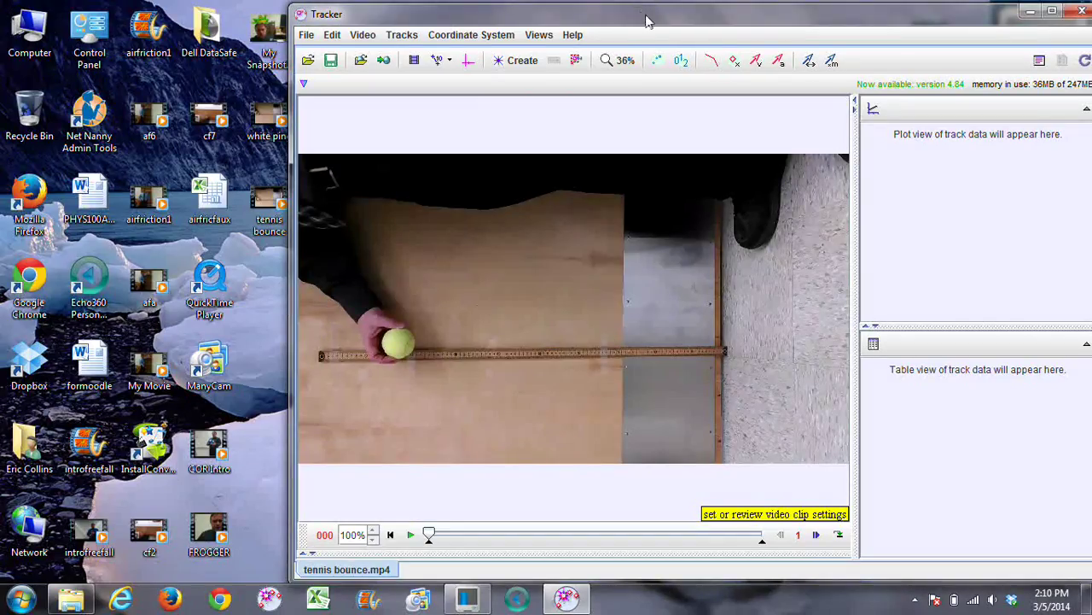
left_click_drag(649, 21, 551, 22)
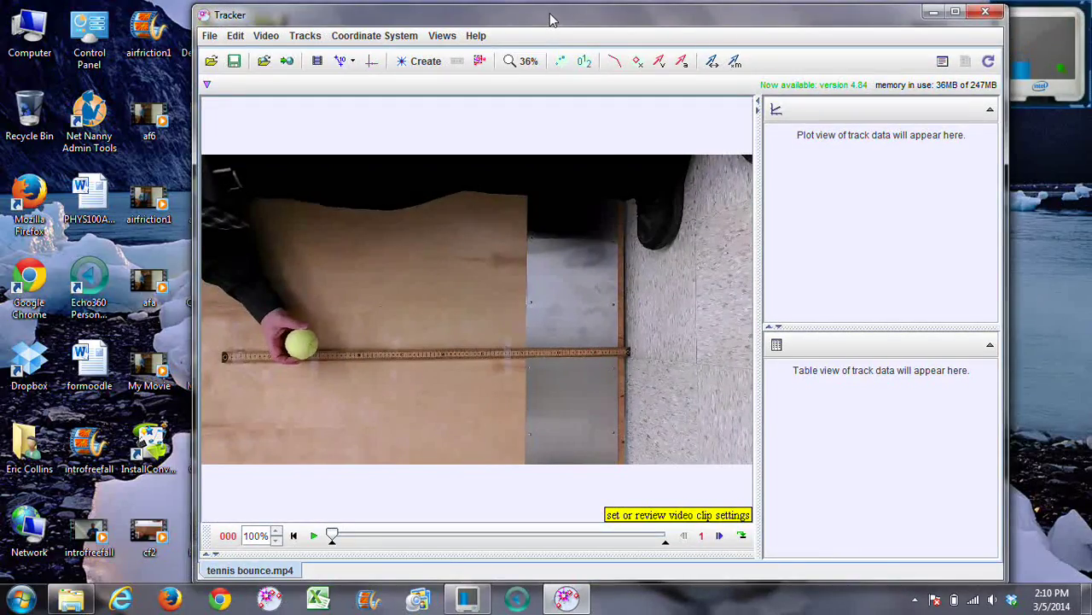
Apply a -90° Rotate filter so the meter stick stands upright.
left_click(264, 37)
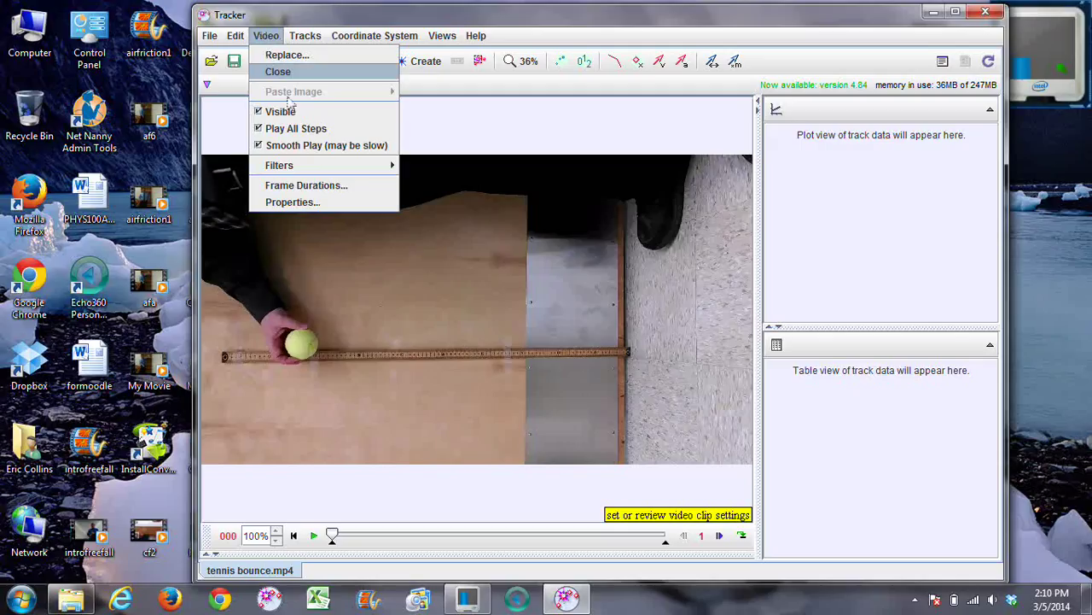
mouse_move(320, 171)
mouse_move(414, 165)
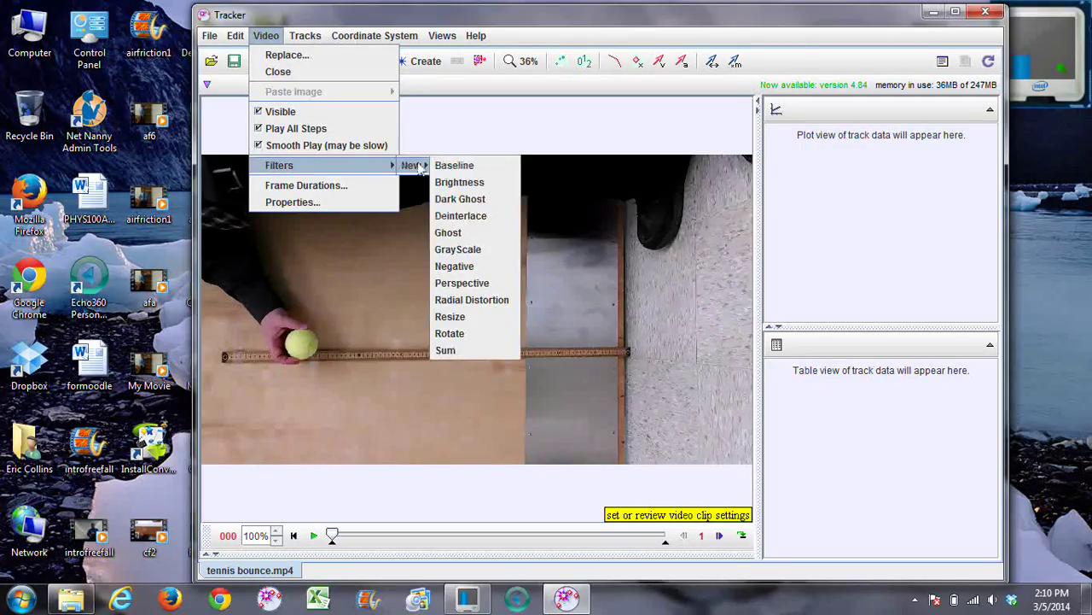
left_click(482, 333)
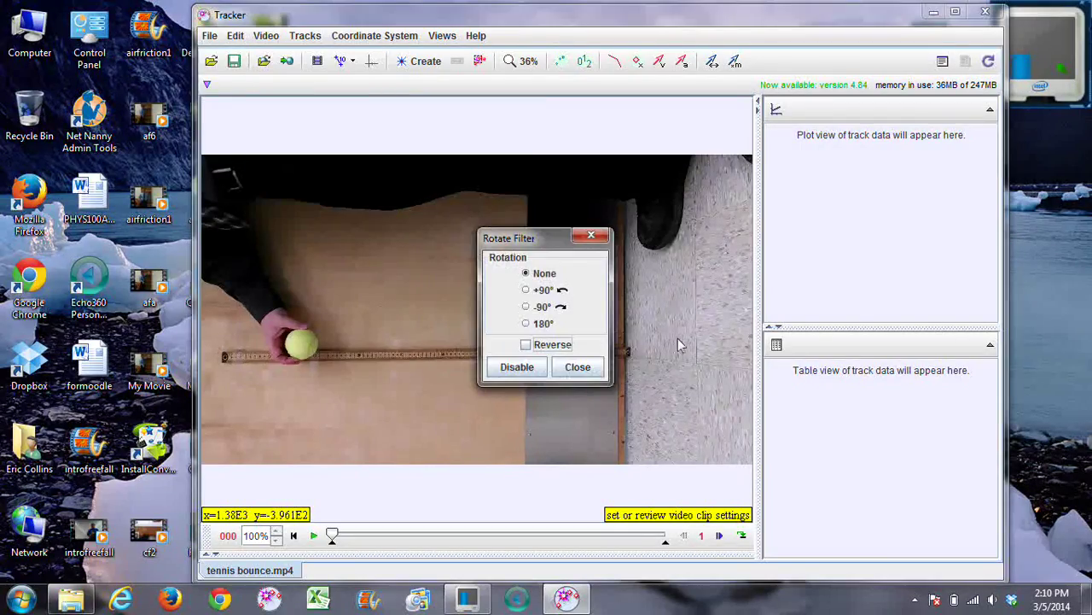
left_click(525, 307)
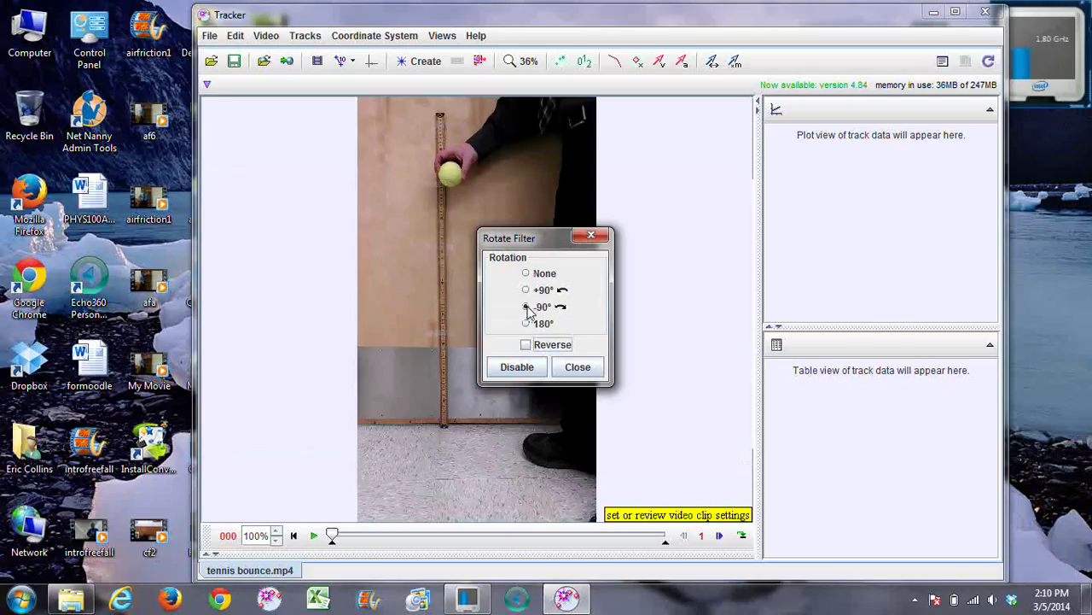
left_click(578, 367)
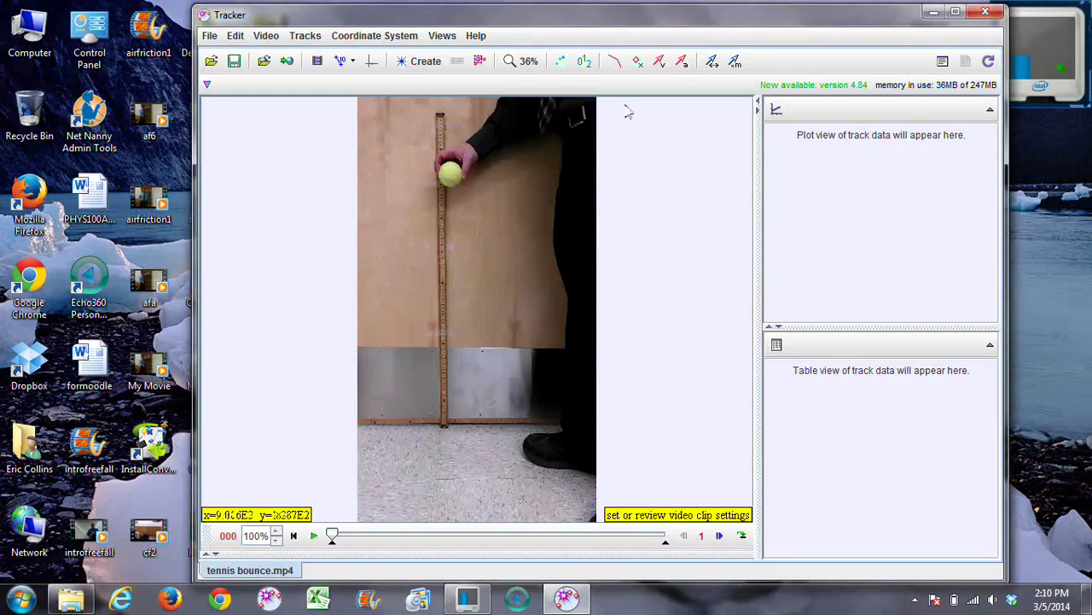
Add calibration stick A from the meter stick's top to the floor, length 100, then play the video.
left_click(345, 64)
mouse_move(350, 88)
left_click(402, 83)
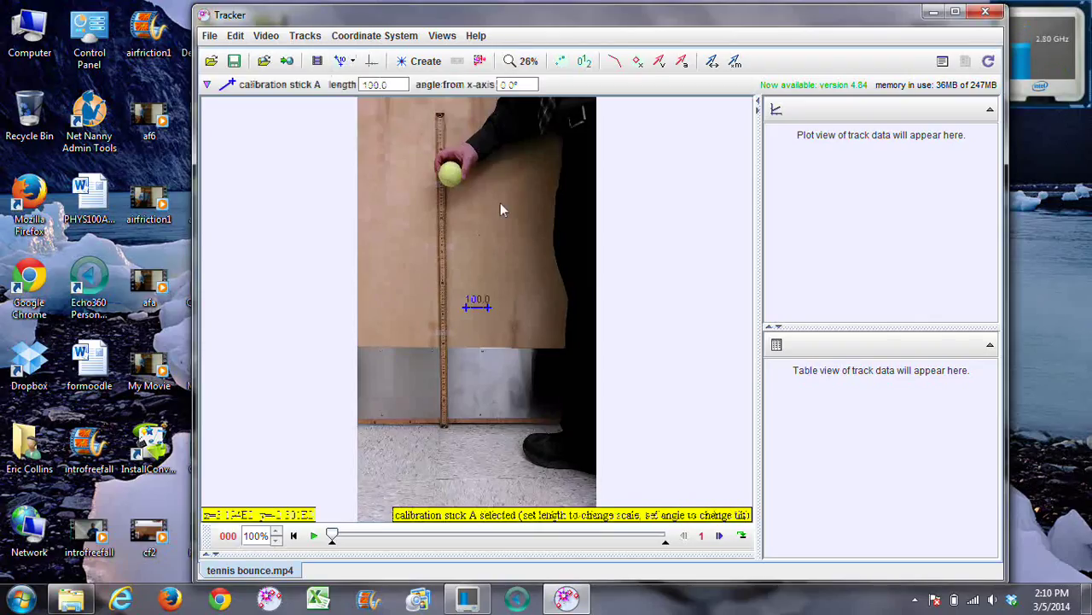
left_click_drag(468, 300, 439, 114)
left_click_drag(488, 313, 446, 432)
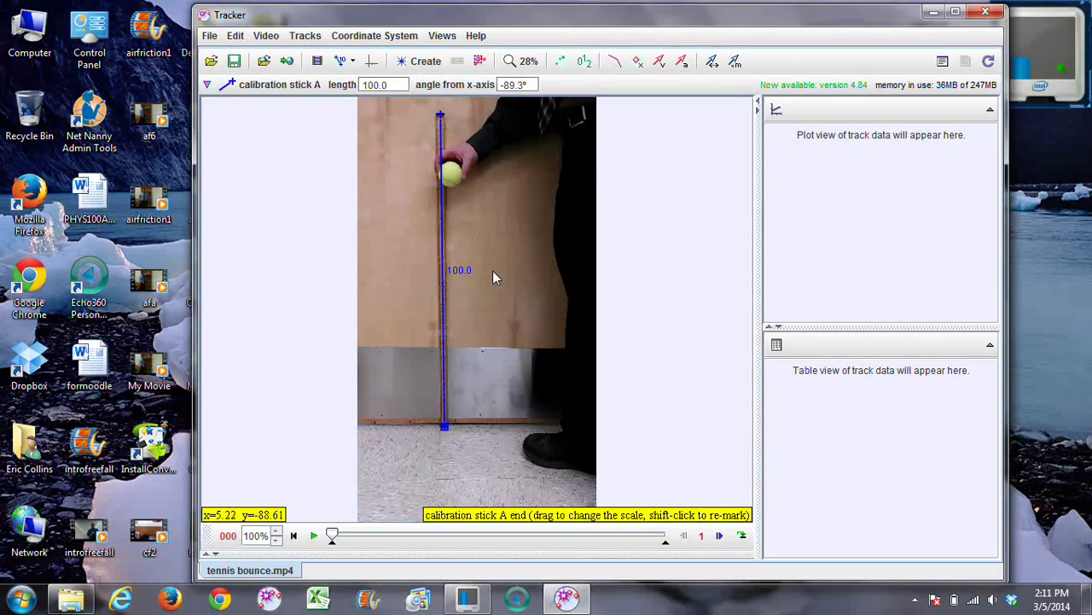
left_click(314, 536)
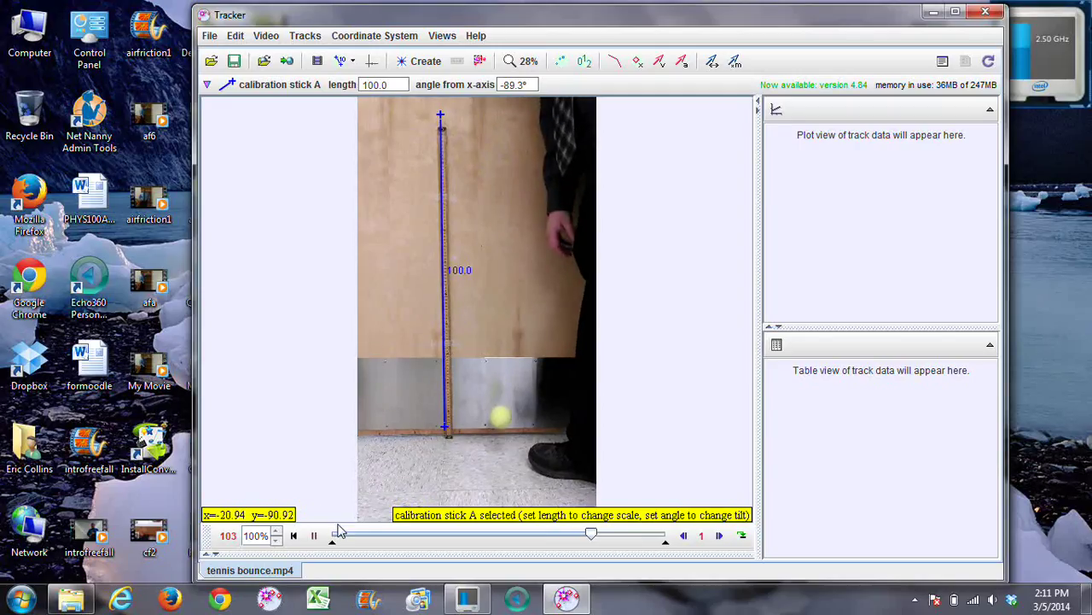
left_click(313, 535)
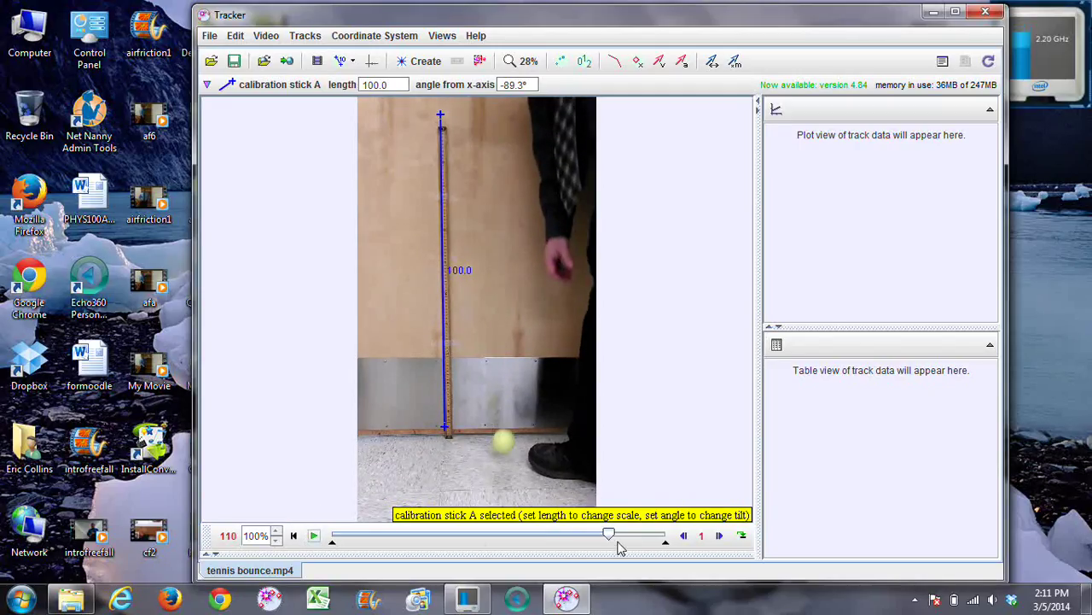
left_click_drag(604, 544, 508, 536)
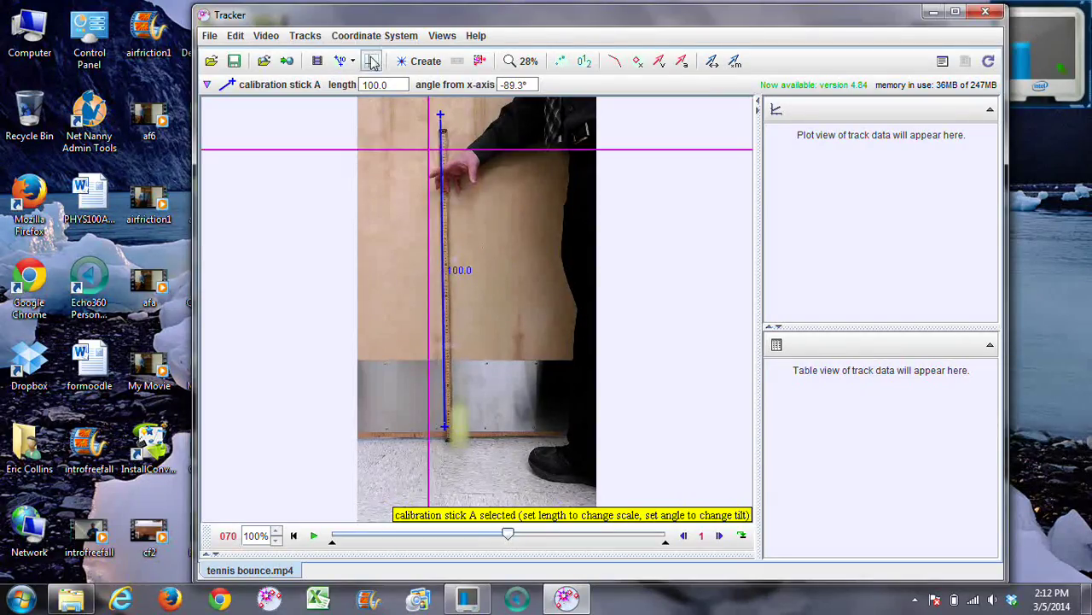
Show the coordinate axes and set their origin at floor level on the ball's bounce point.
left_click_drag(429, 152, 431, 465)
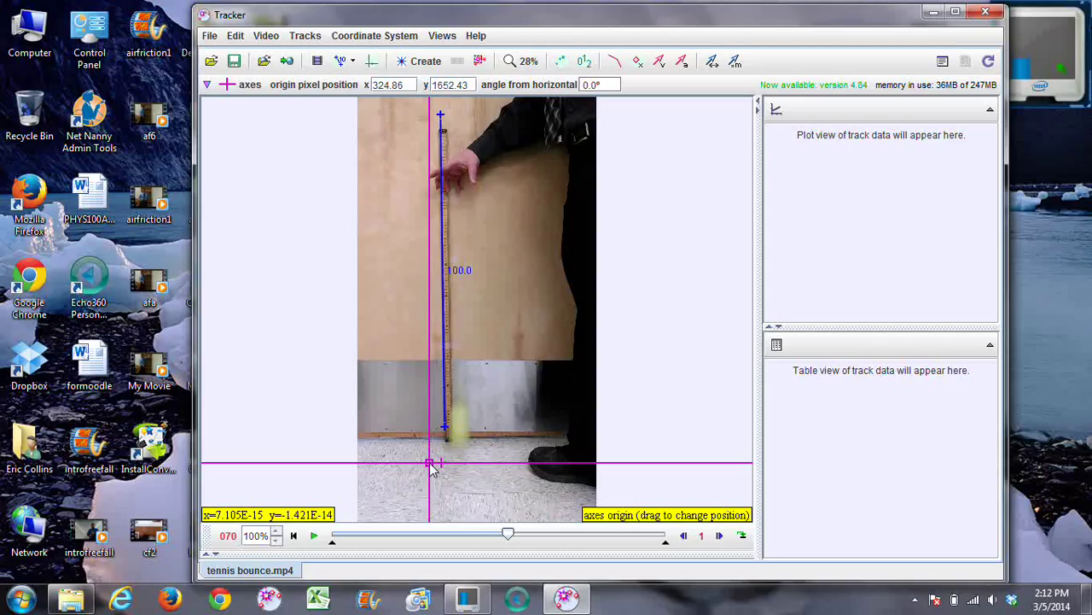
left_click_drag(433, 467, 433, 465)
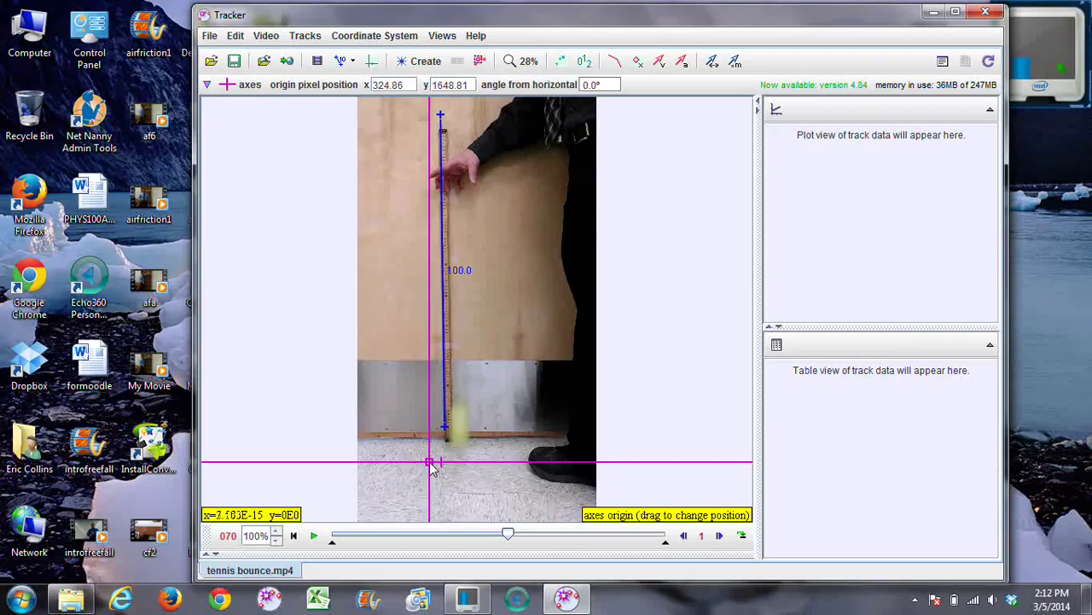
left_click(314, 535)
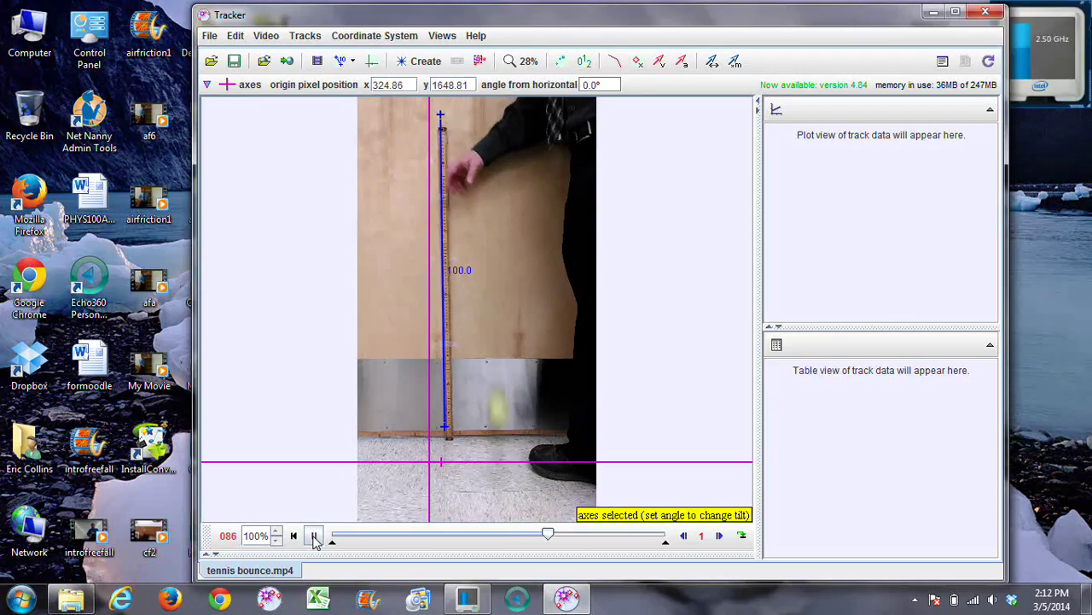
left_click(314, 536)
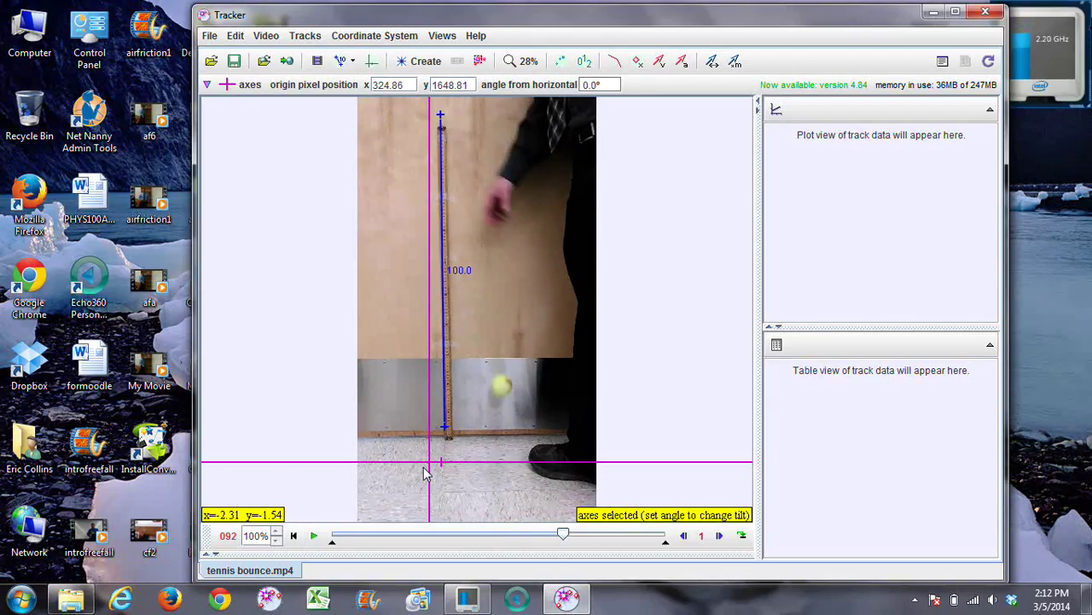
left_click_drag(429, 463, 432, 456)
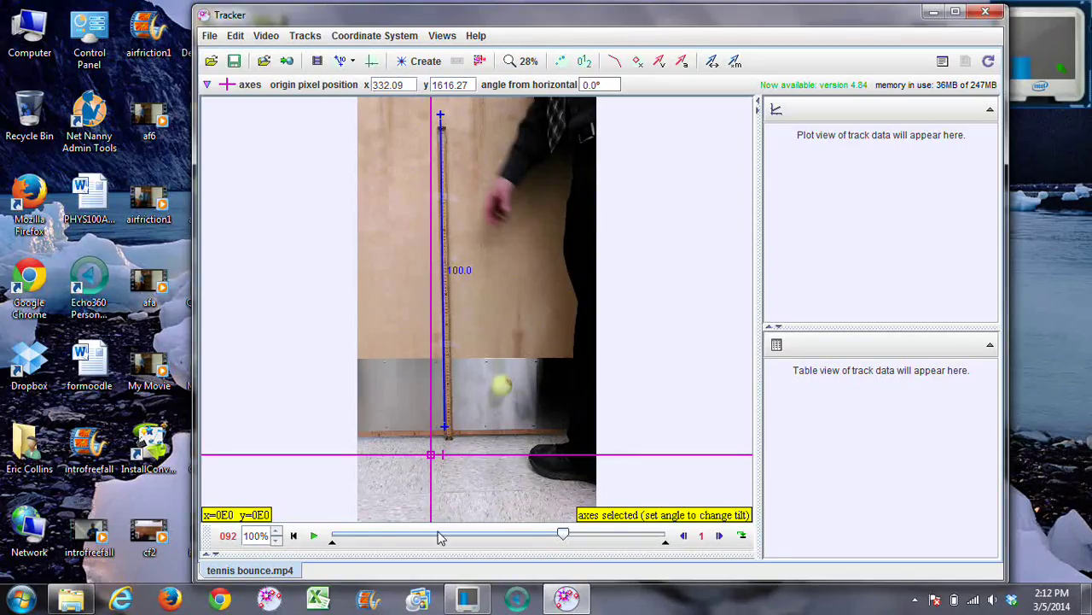
Find the frame just before the ball's release and set the clip start frame to 58.
left_click_drag(562, 536, 459, 539)
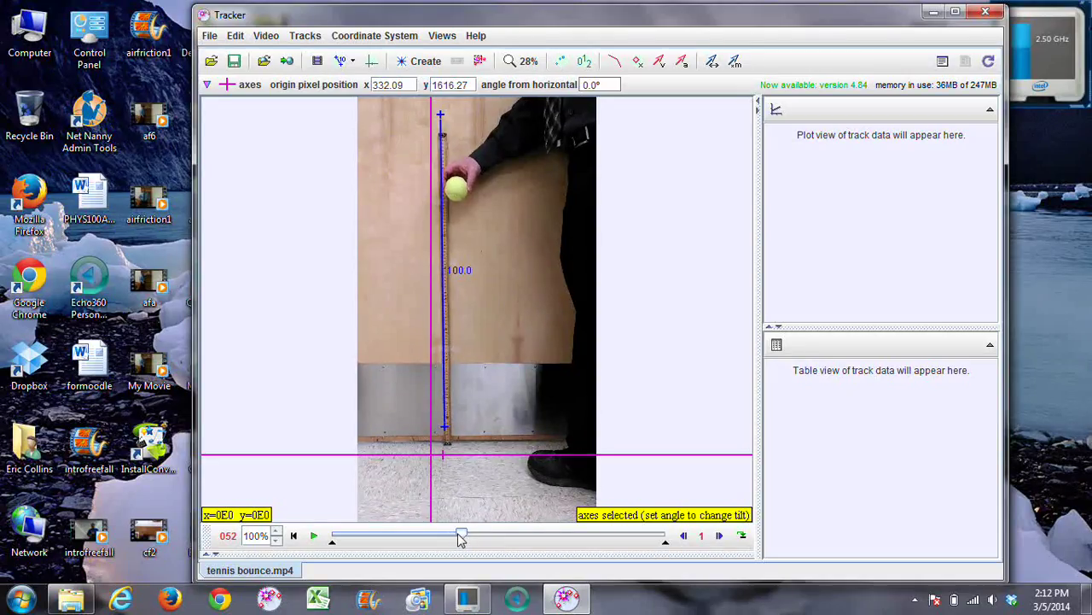
left_click(722, 538)
left_click(721, 537)
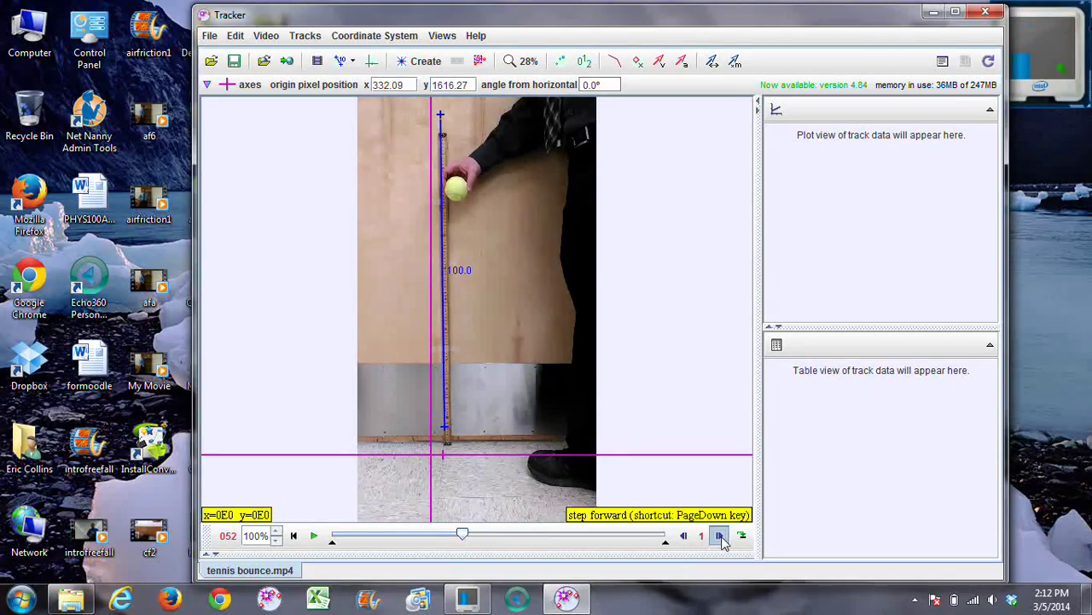
left_click(721, 538)
left_click(720, 538)
left_click(721, 538)
left_click(721, 538)
left_click(721, 538)
left_click(720, 538)
left_click(720, 538)
left_click(721, 538)
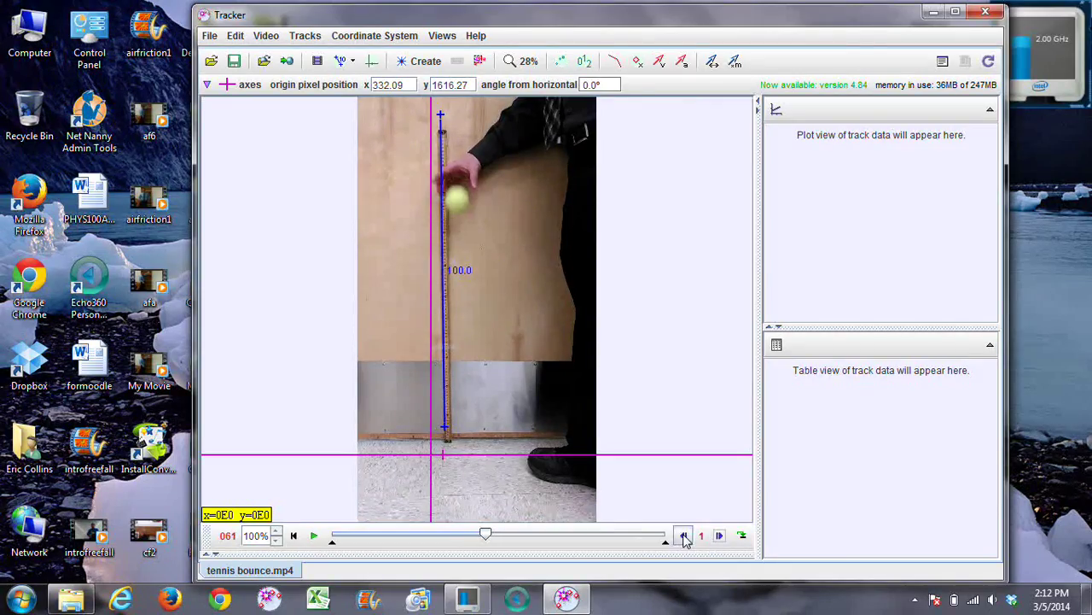
left_click(685, 536)
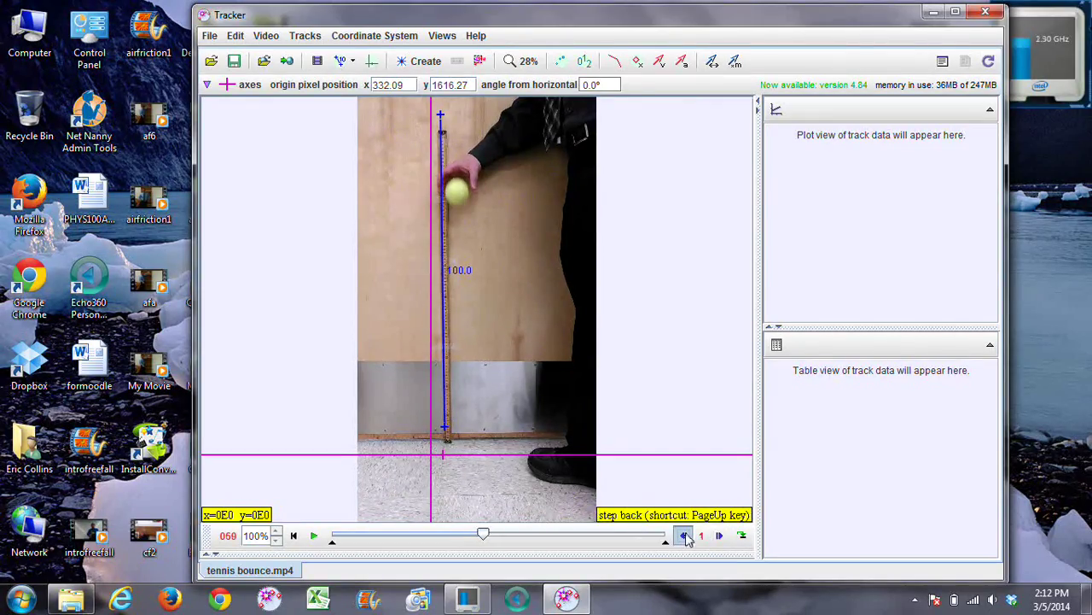
left_click(685, 536)
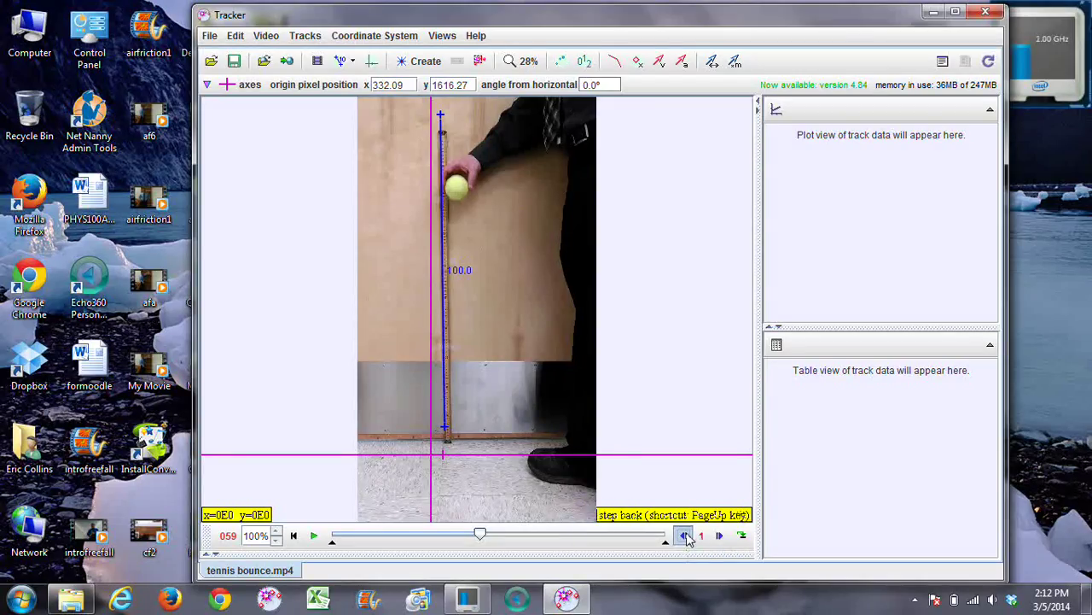
left_click_drag(333, 542, 476, 555)
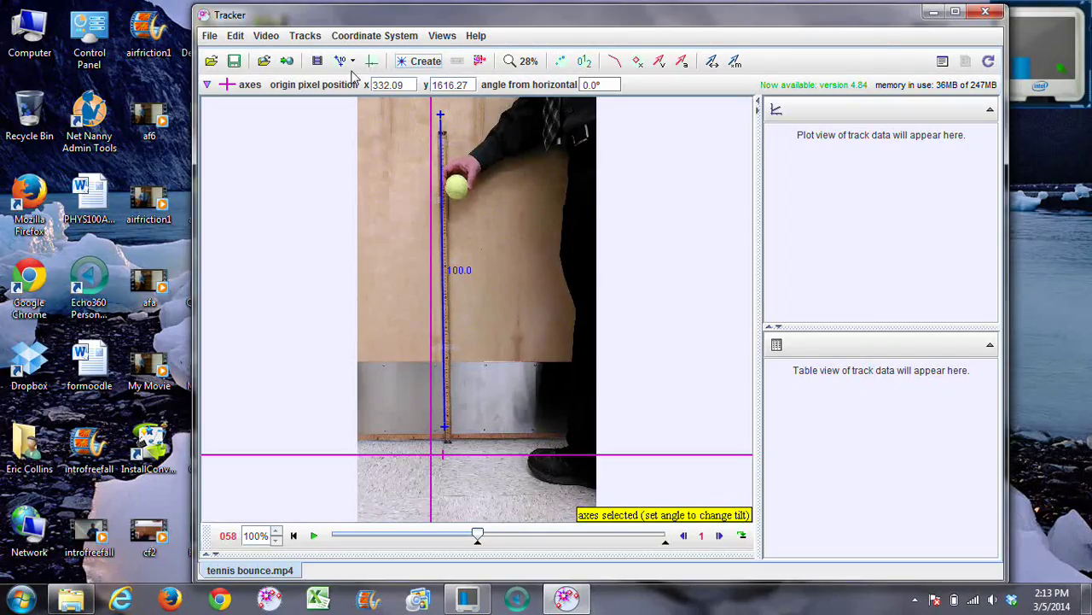
Create point mass track mass A and switch its plot to y versus t.
left_click(206, 86)
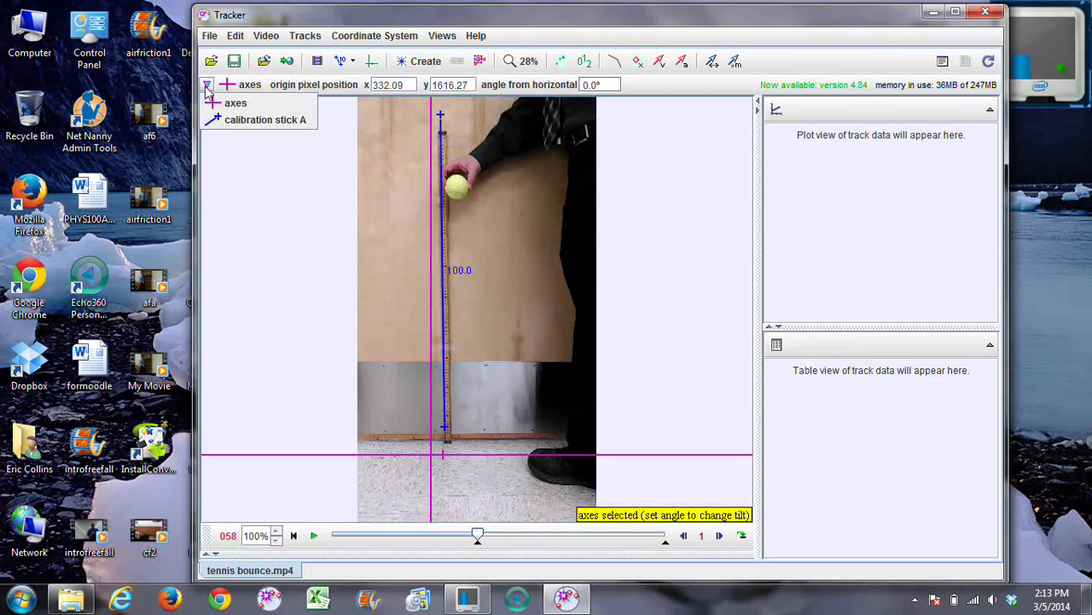
left_click(227, 141)
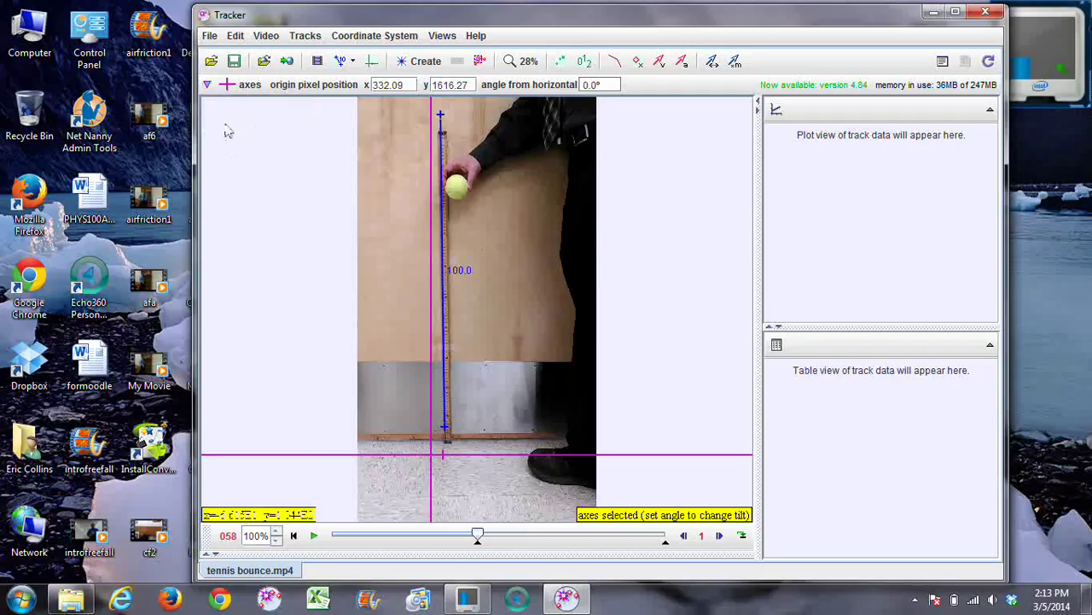
left_click(420, 61)
left_click(417, 83)
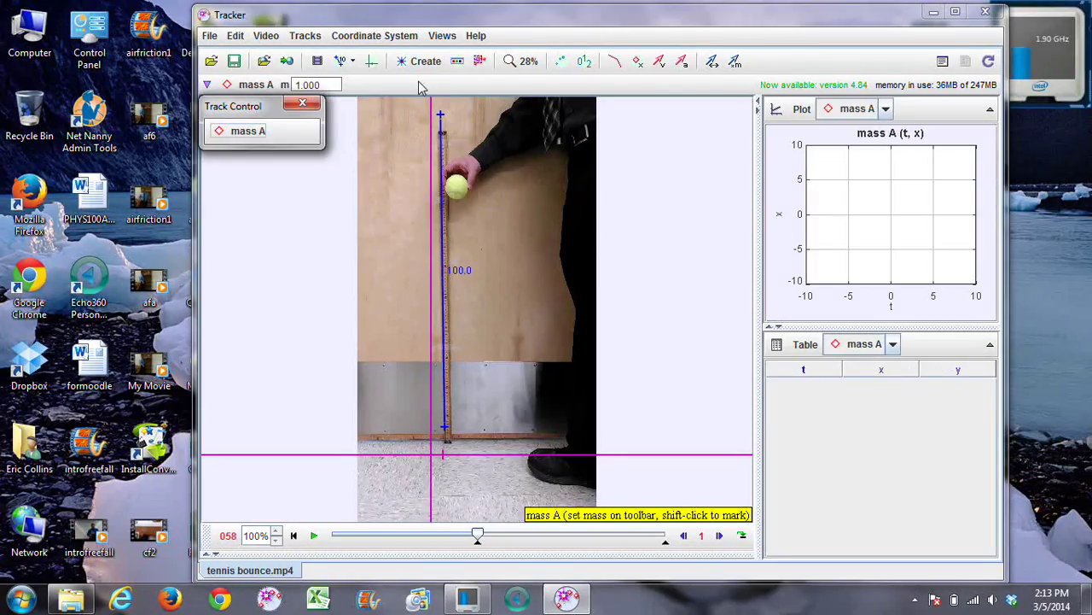
left_click_drag(246, 109, 250, 151)
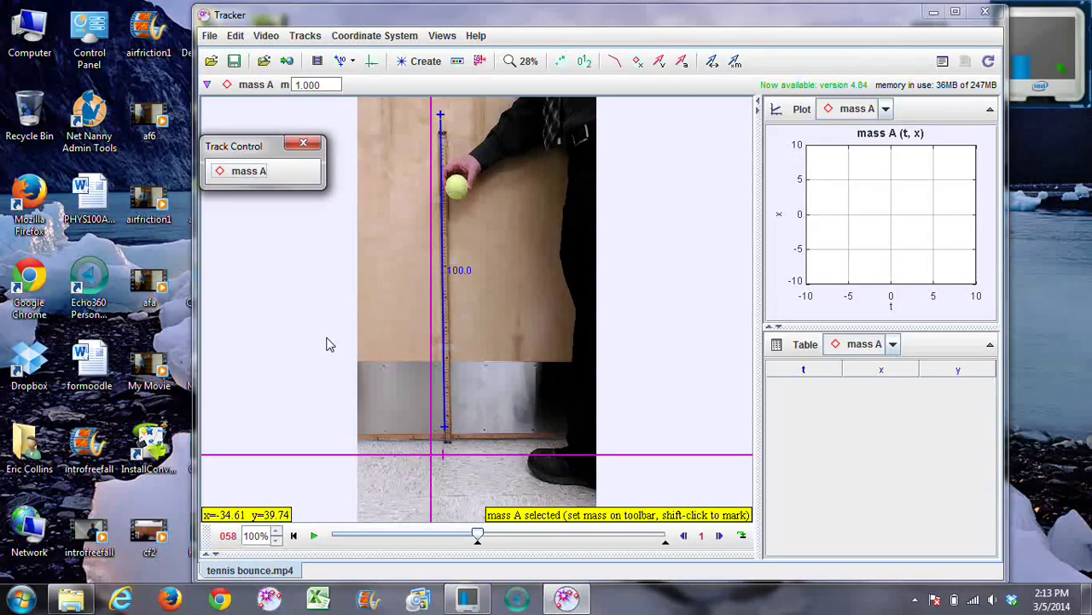
left_click(780, 217)
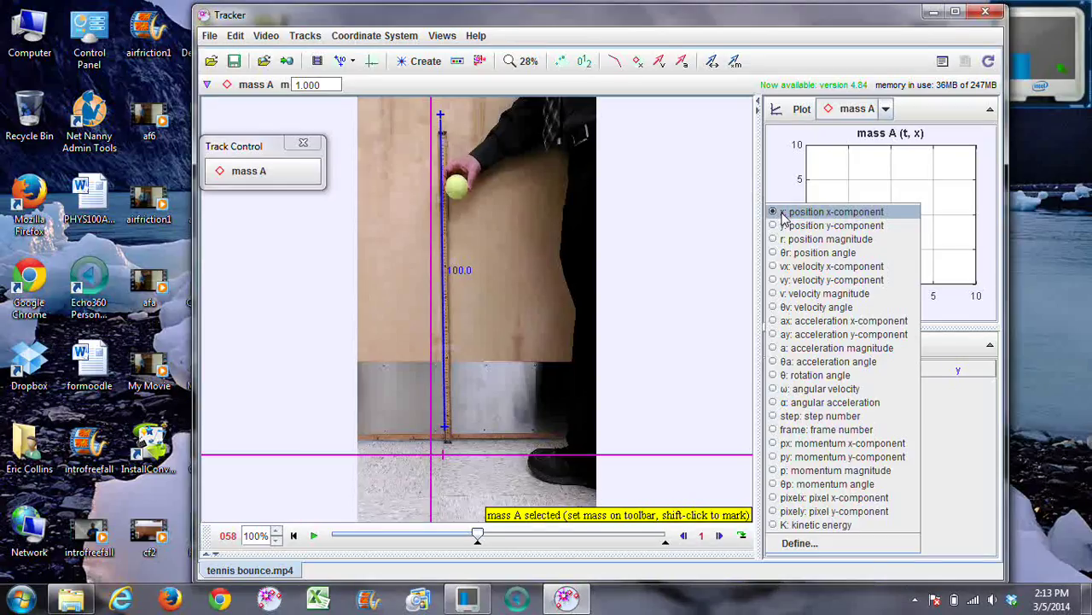
left_click(784, 223)
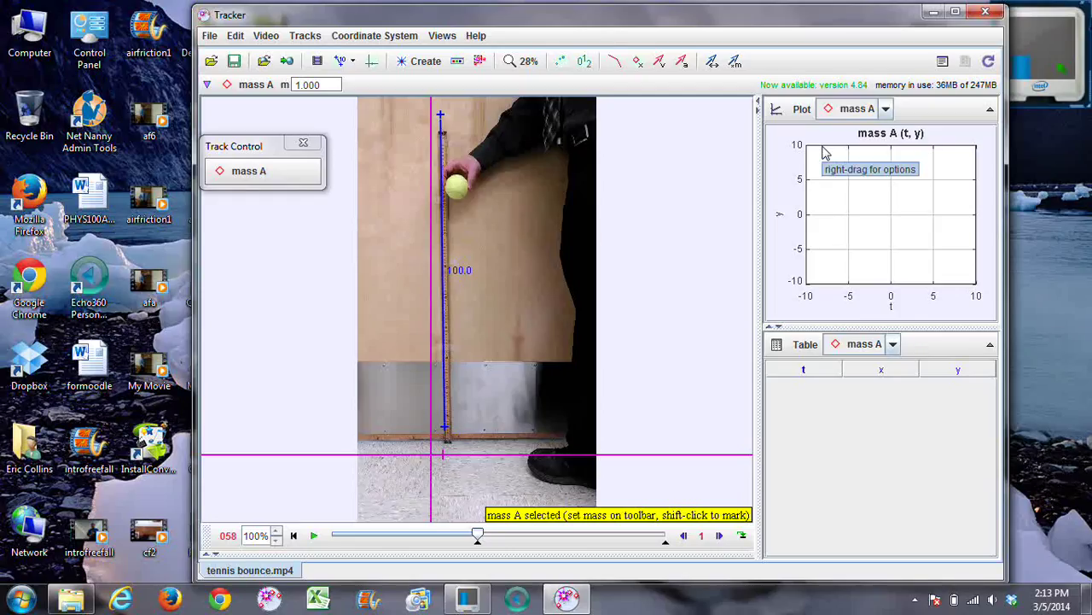
Zoom the video to 100% and mark the ball's center from t=0 to t=0.1.
left_click(520, 61)
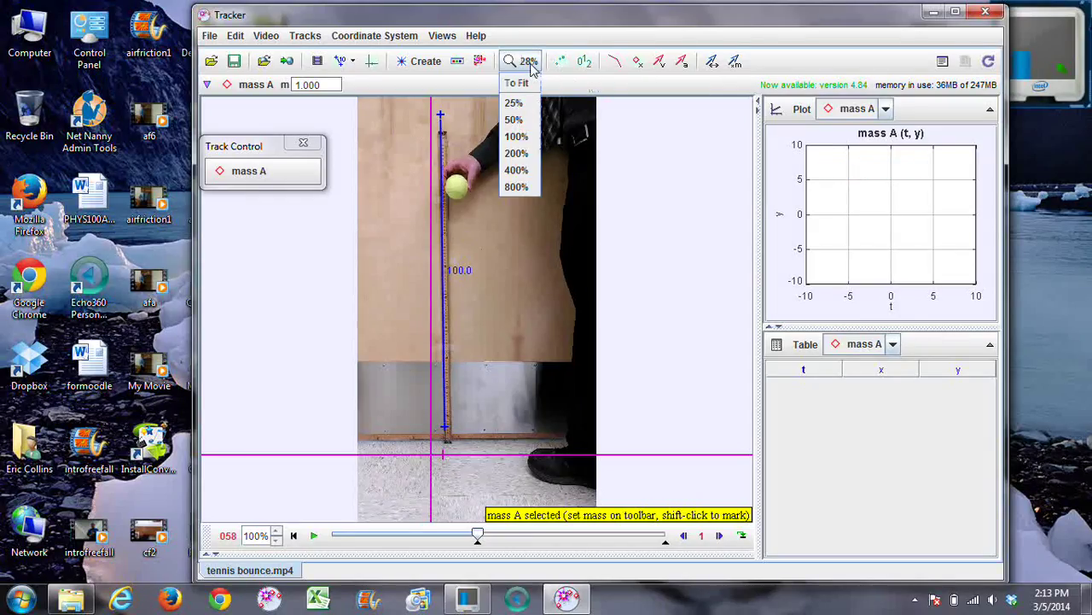
left_click(517, 136)
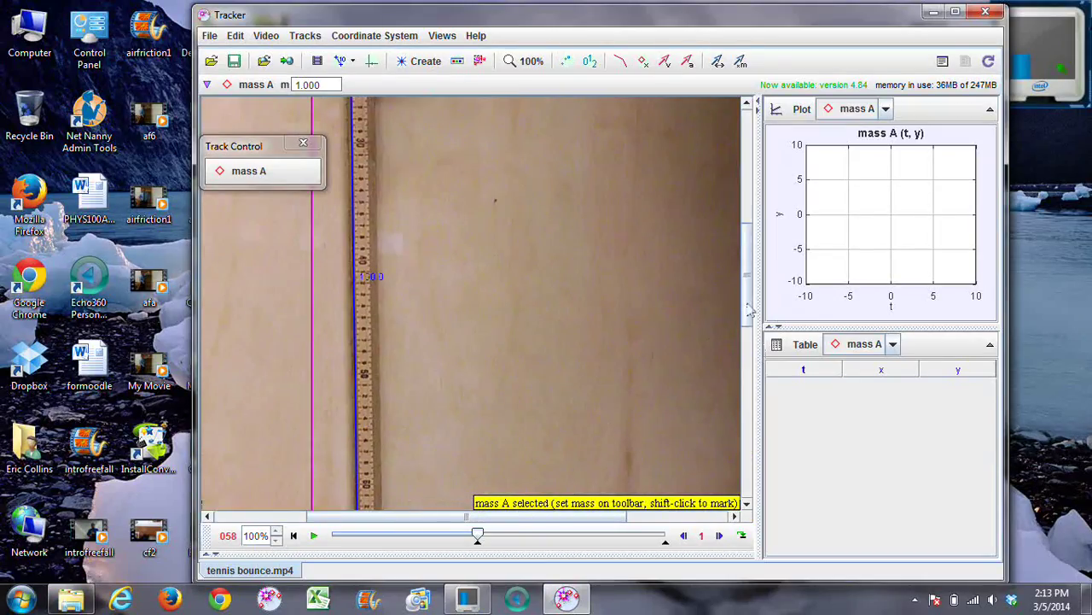
left_click_drag(745, 294, 744, 215)
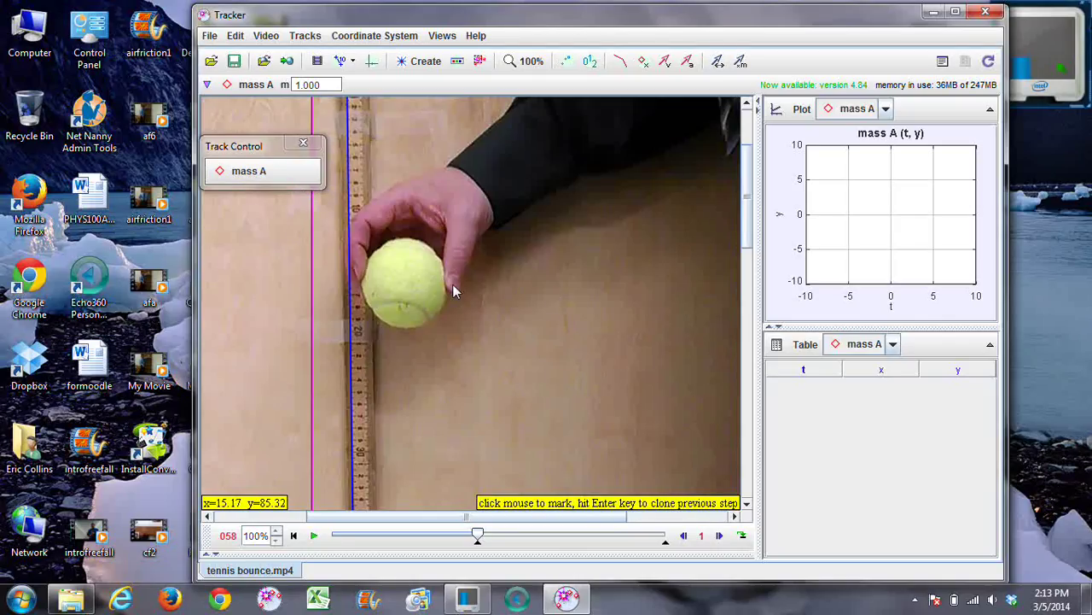
left_click(406, 277)
left_click(404, 283)
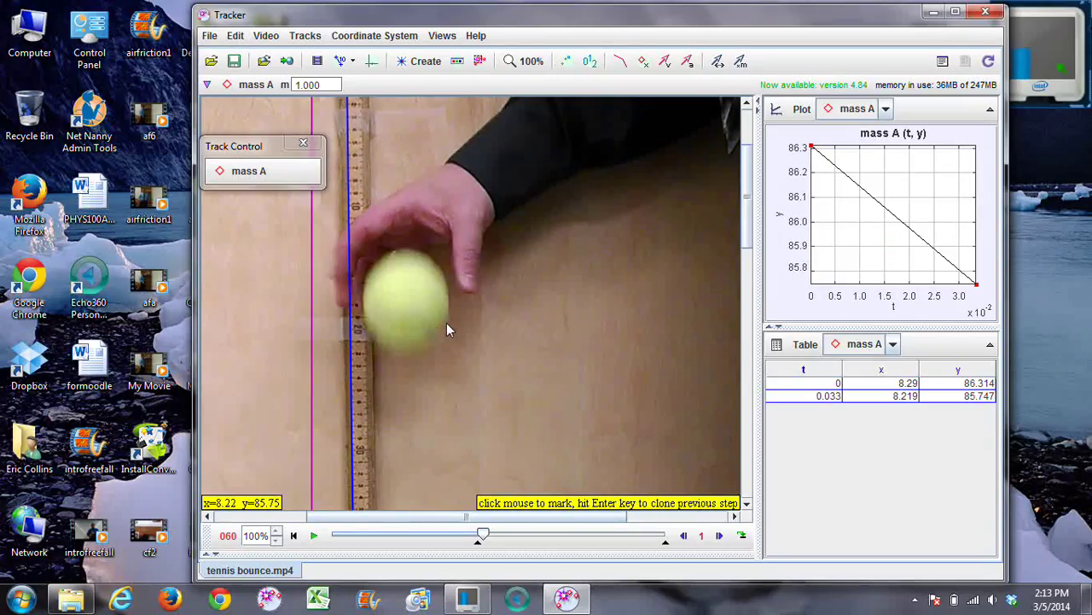
left_click(406, 298)
left_click(407, 331)
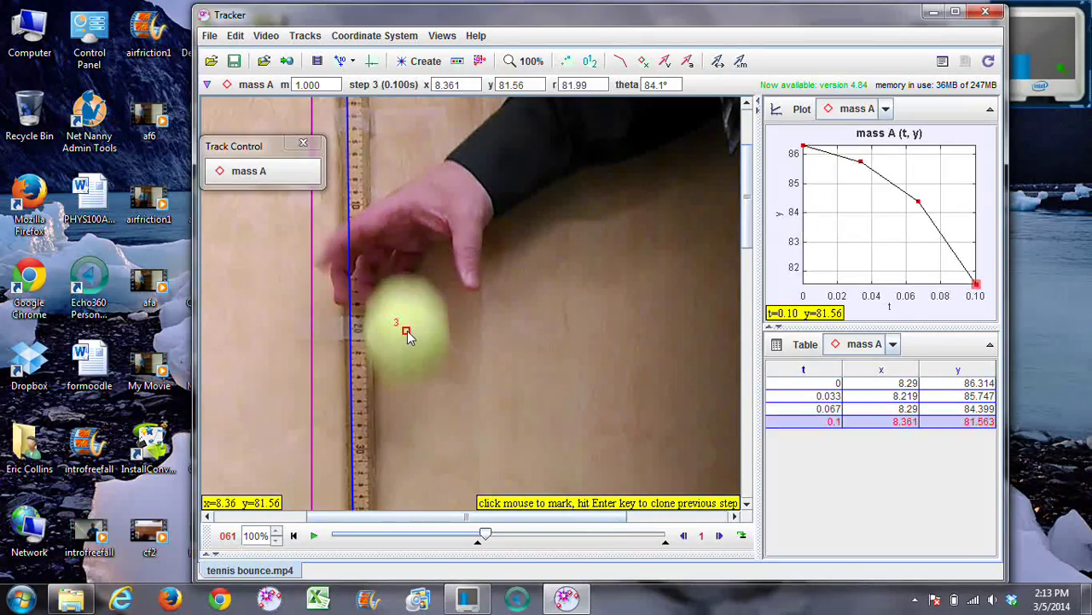
Mark the falling ball from t=0.134 to t=0.368, scrolling down to follow it.
left_click_drag(745, 229, 678, 251)
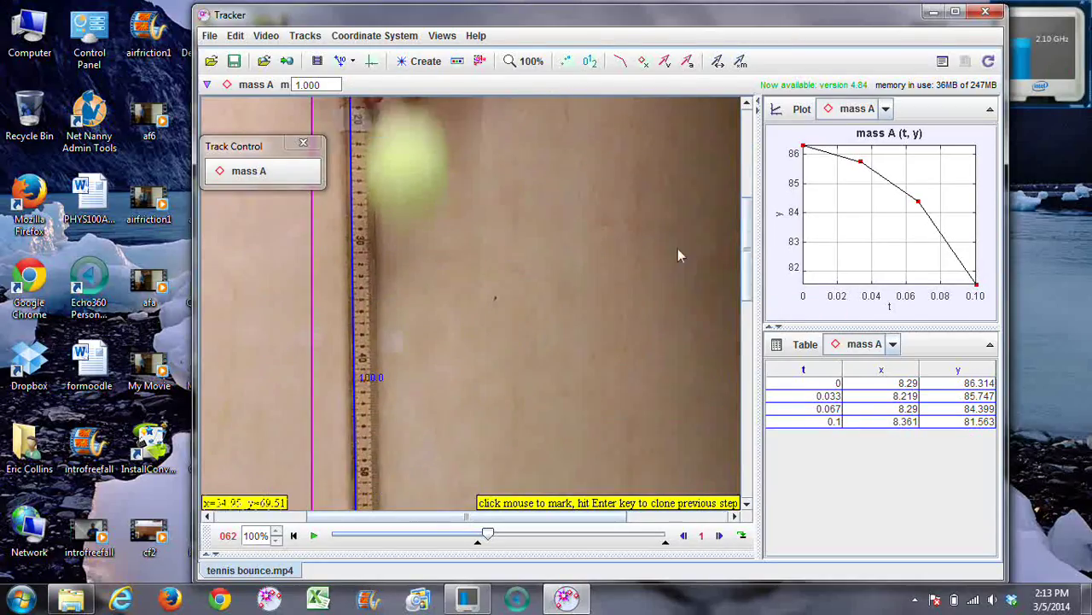
left_click(405, 173)
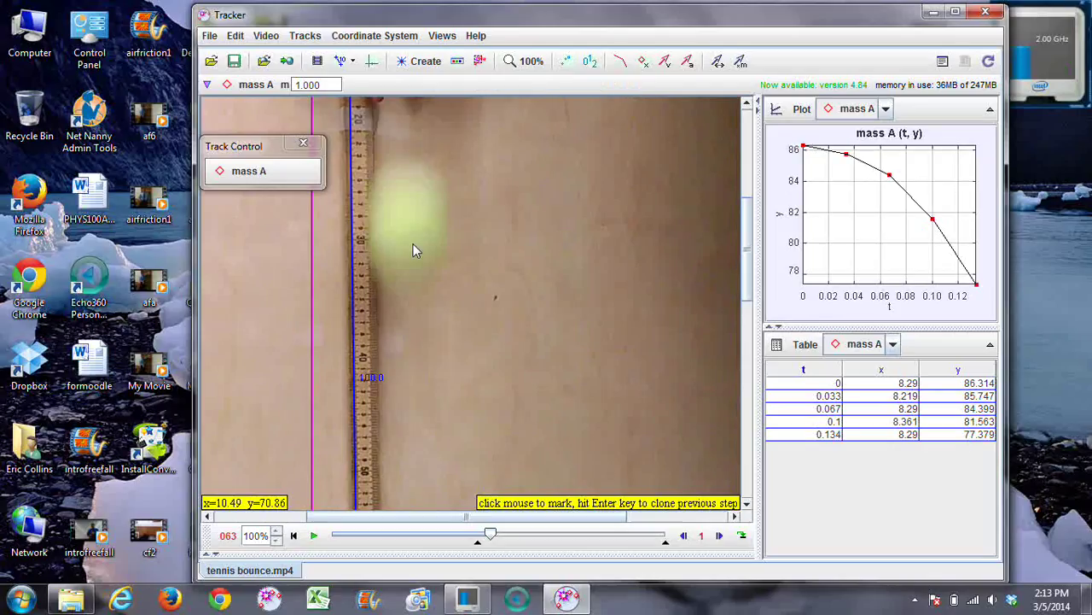
left_click(405, 224)
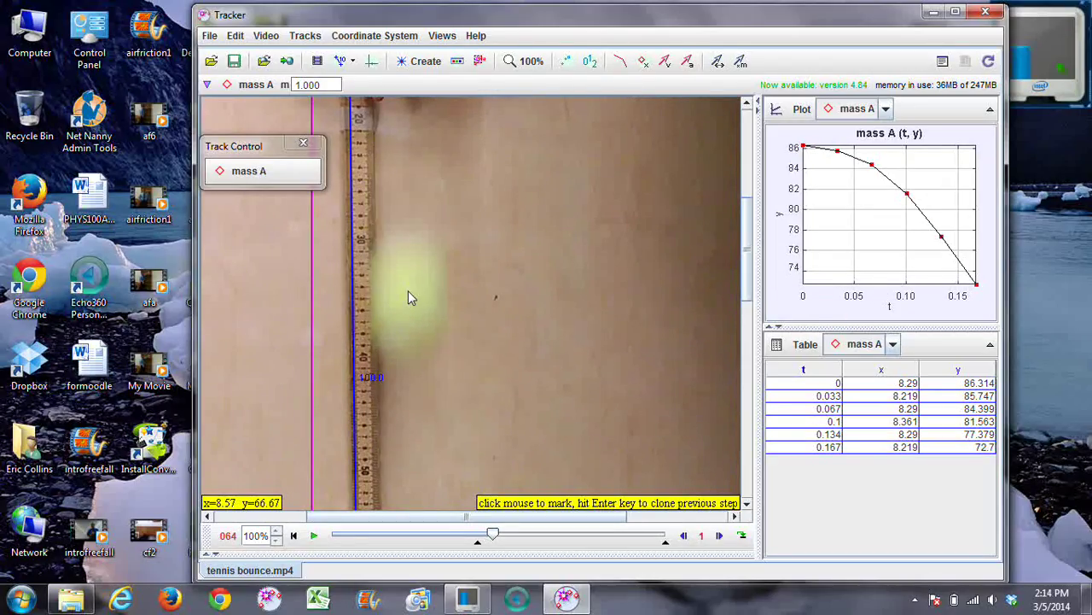
left_click(406, 305)
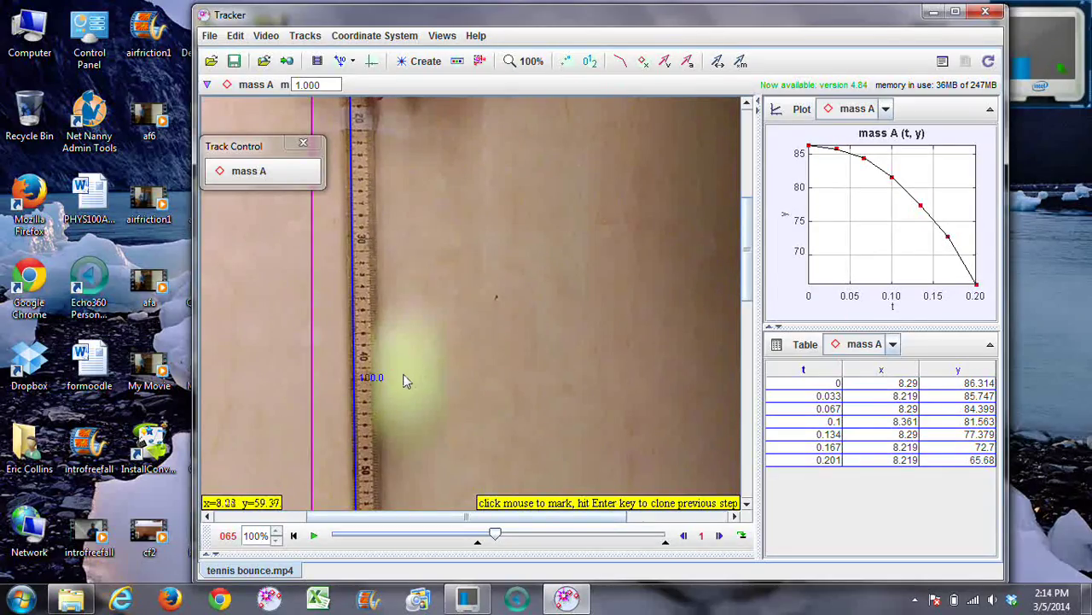
left_click(402, 373)
left_click_drag(748, 278, 748, 318)
left_click(406, 297)
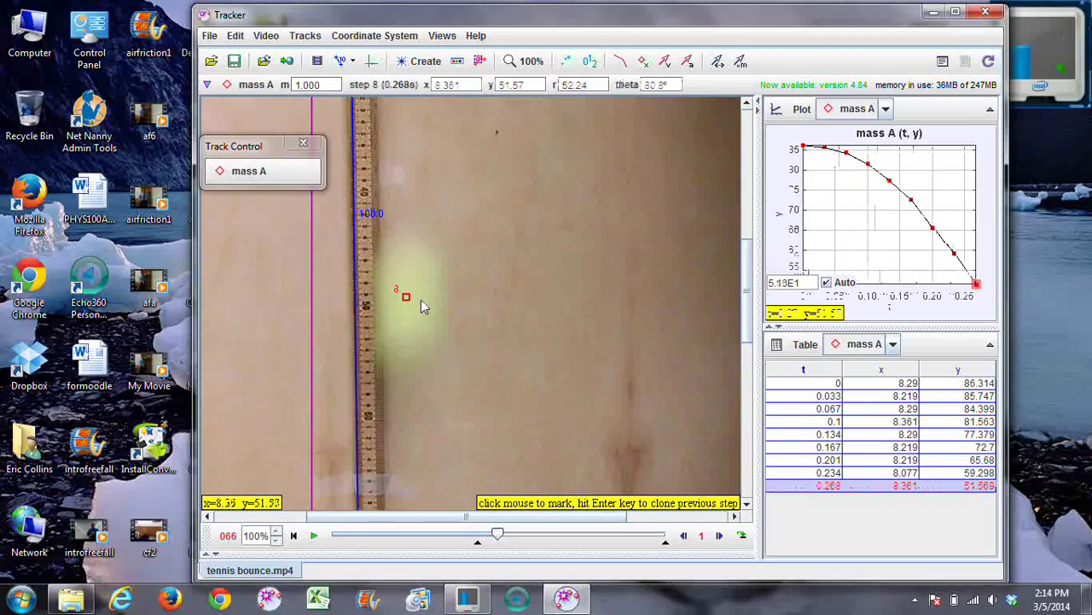
left_click_drag(748, 295, 748, 333)
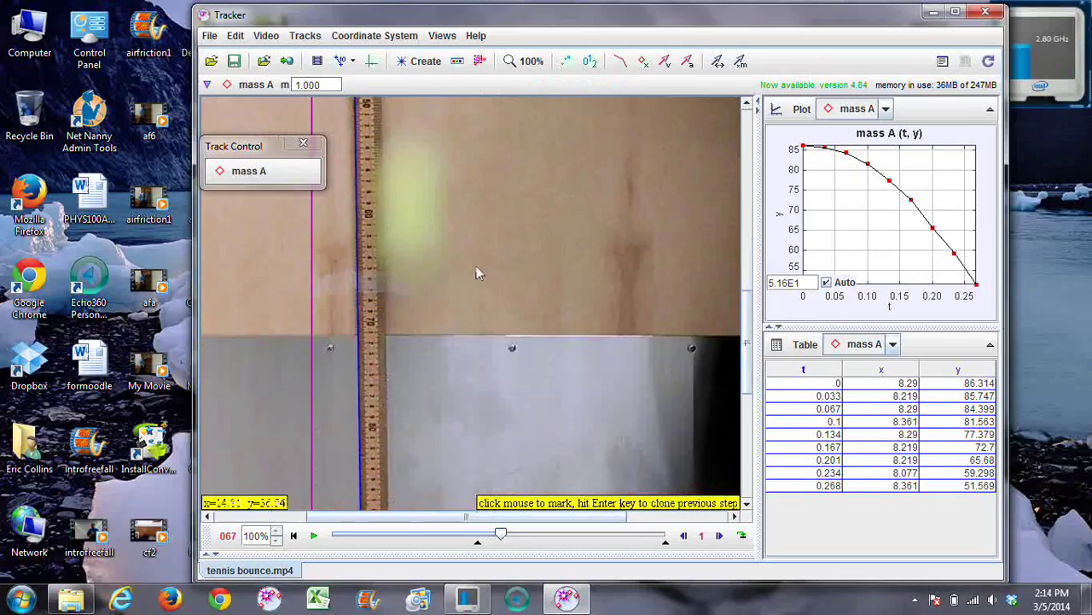
left_click(403, 202)
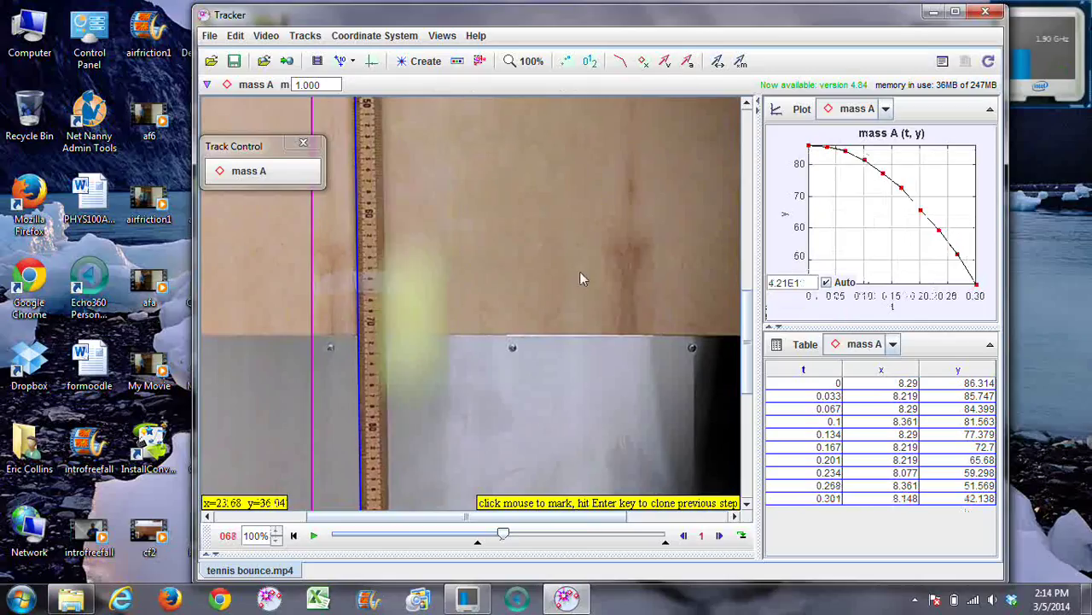
left_click(408, 320)
scroll(748, 352, "down", 2)
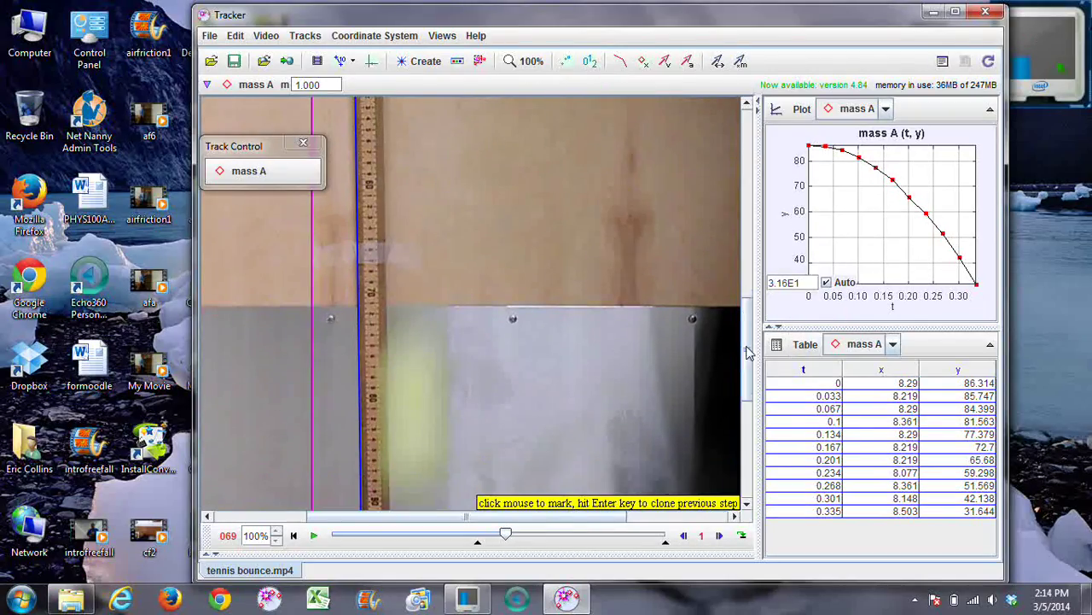
scroll(748, 352, "down", 3)
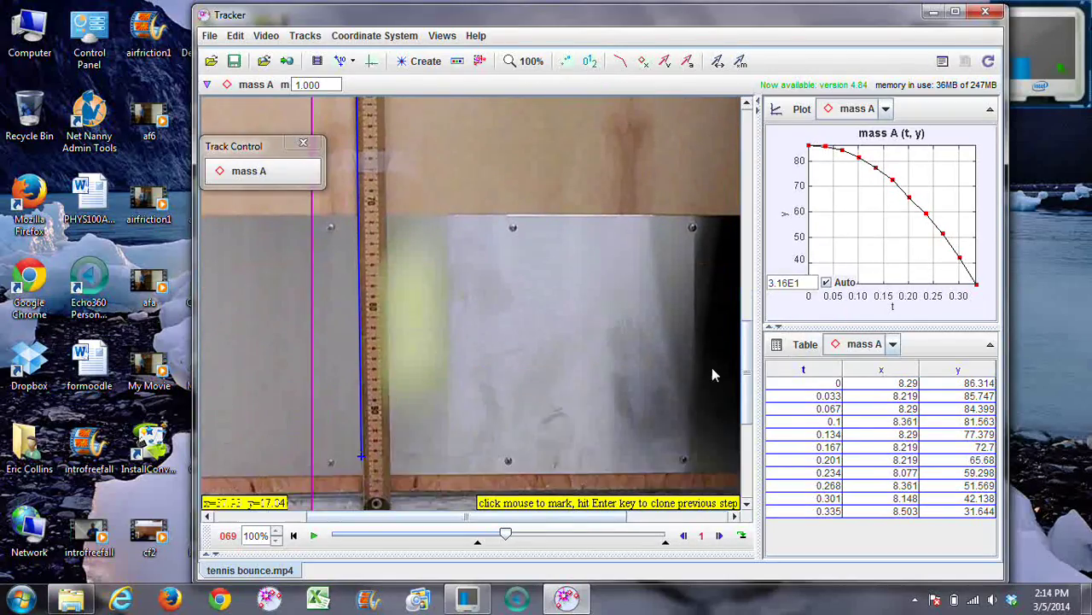
left_click(408, 319)
scroll(747, 381, "down", 2)
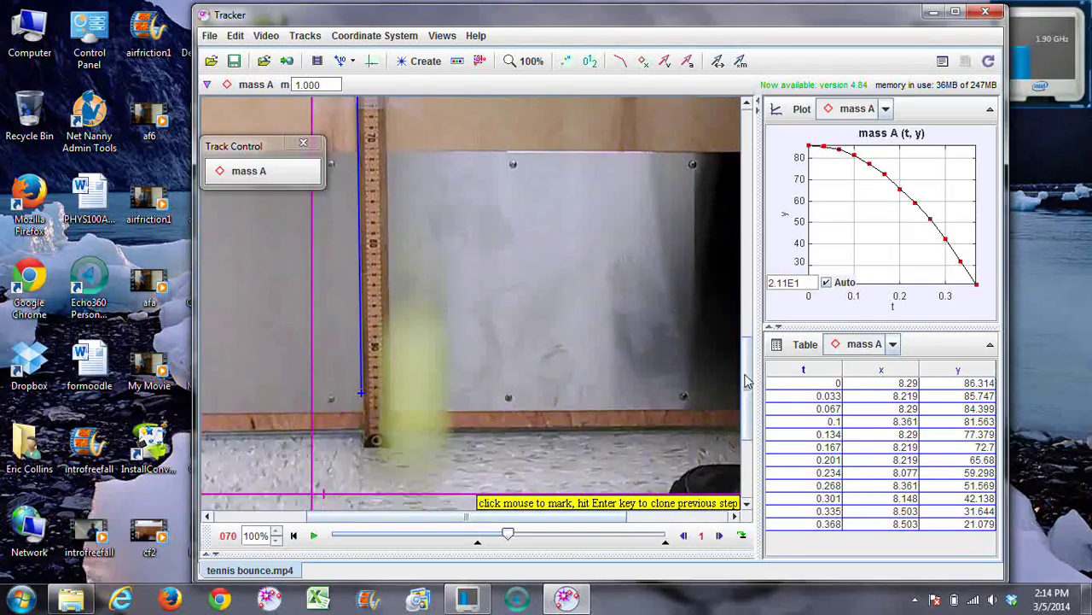
scroll(744, 381, "down", 3)
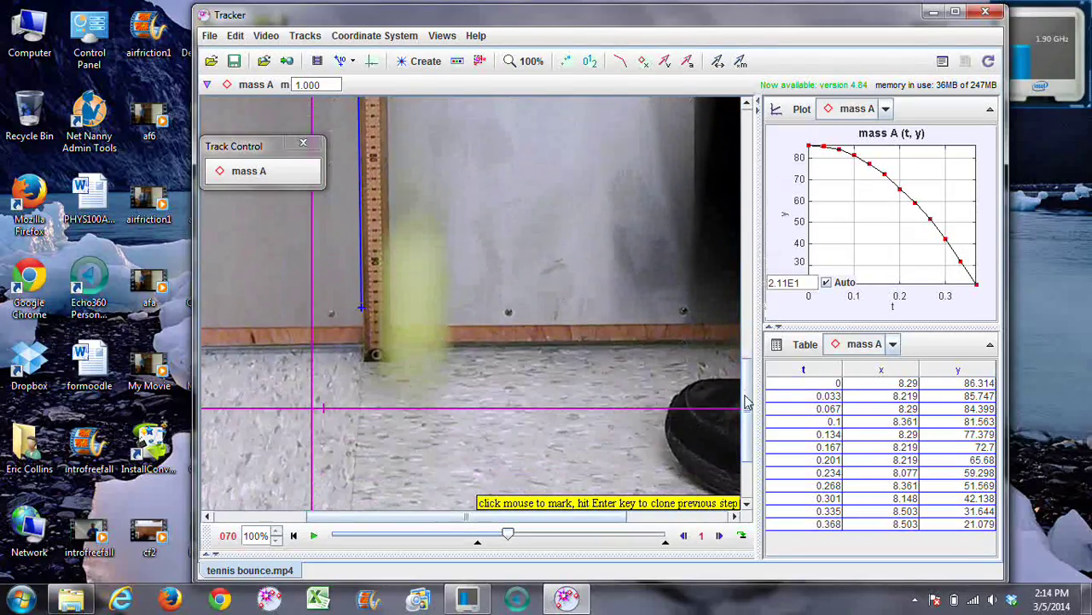
Mark the ball through its first bounce near t=0.4 and its early rise.
left_click(411, 302)
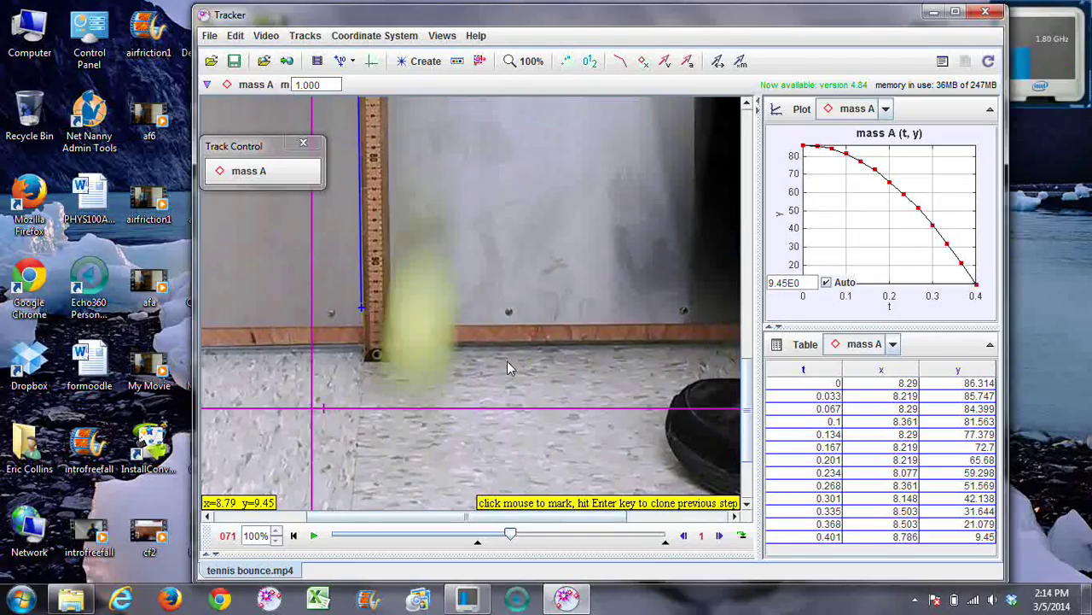
left_click(419, 322)
left_click(431, 243)
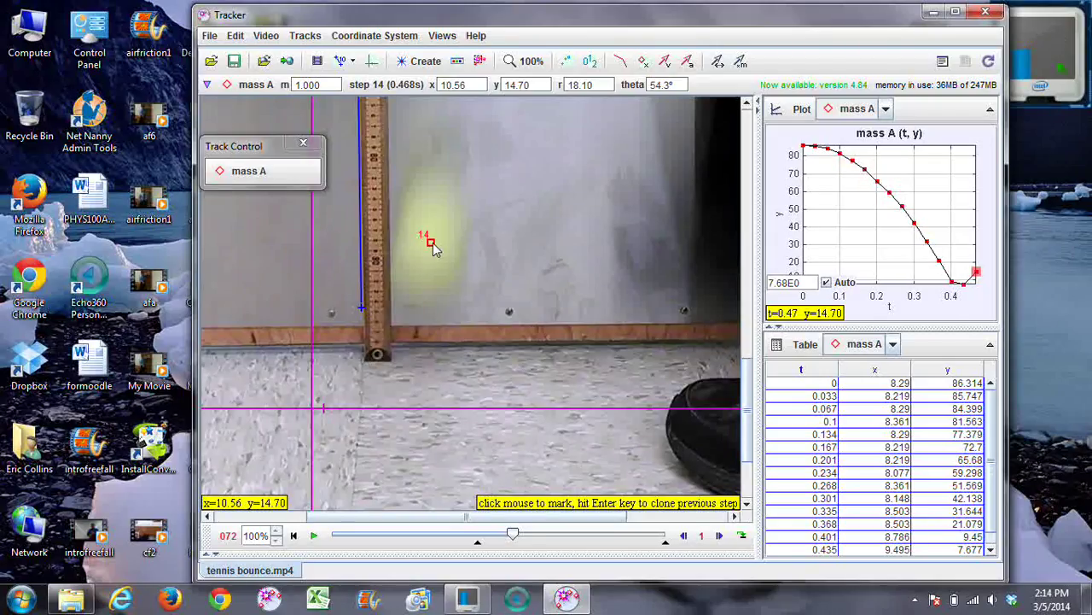
left_click_drag(751, 369, 743, 310)
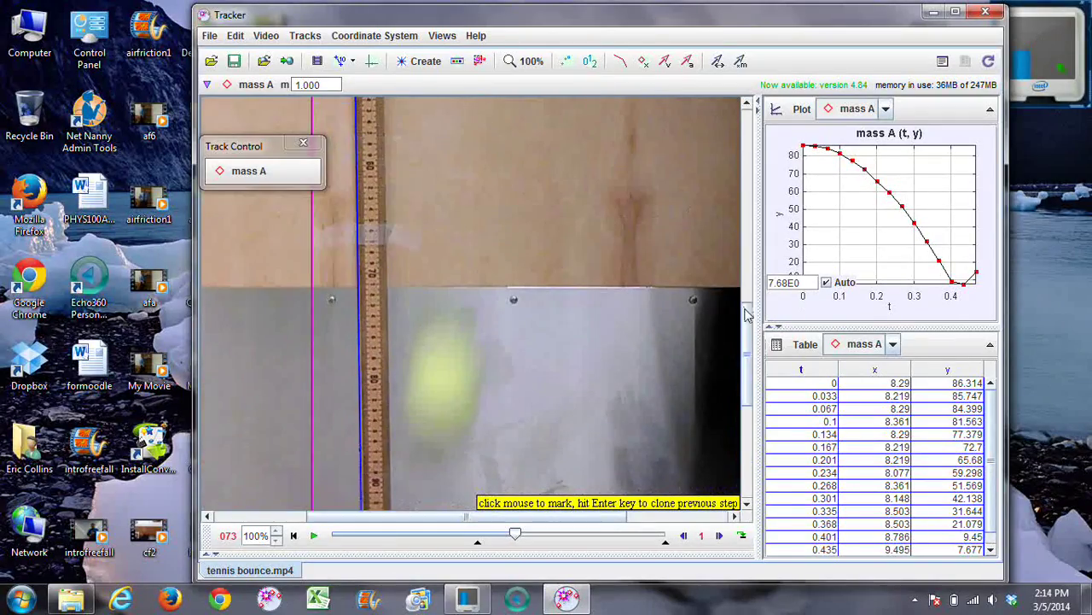
left_click(444, 383)
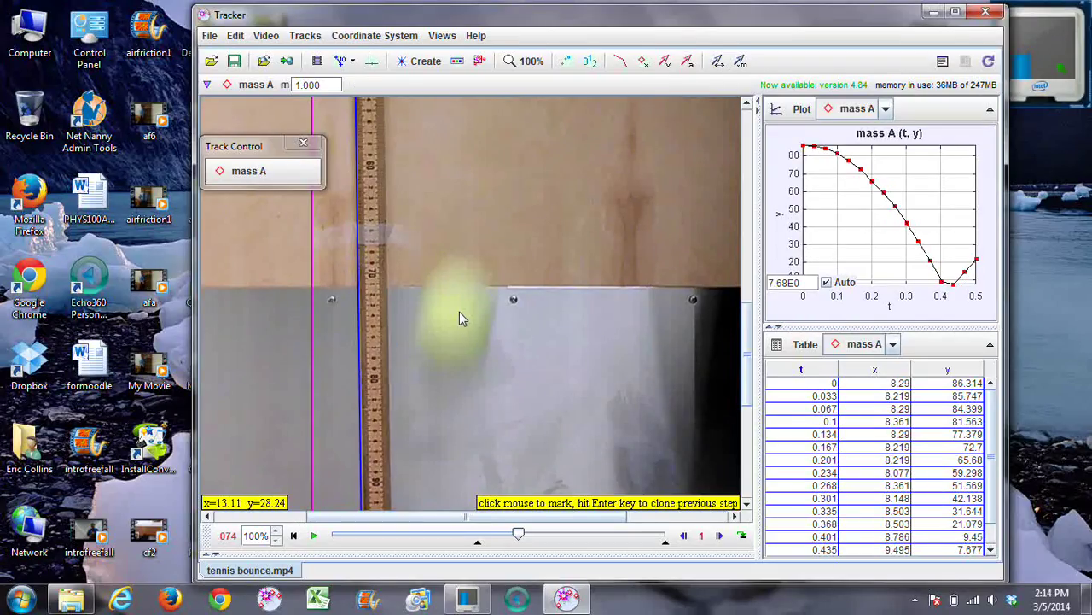
left_click(455, 318)
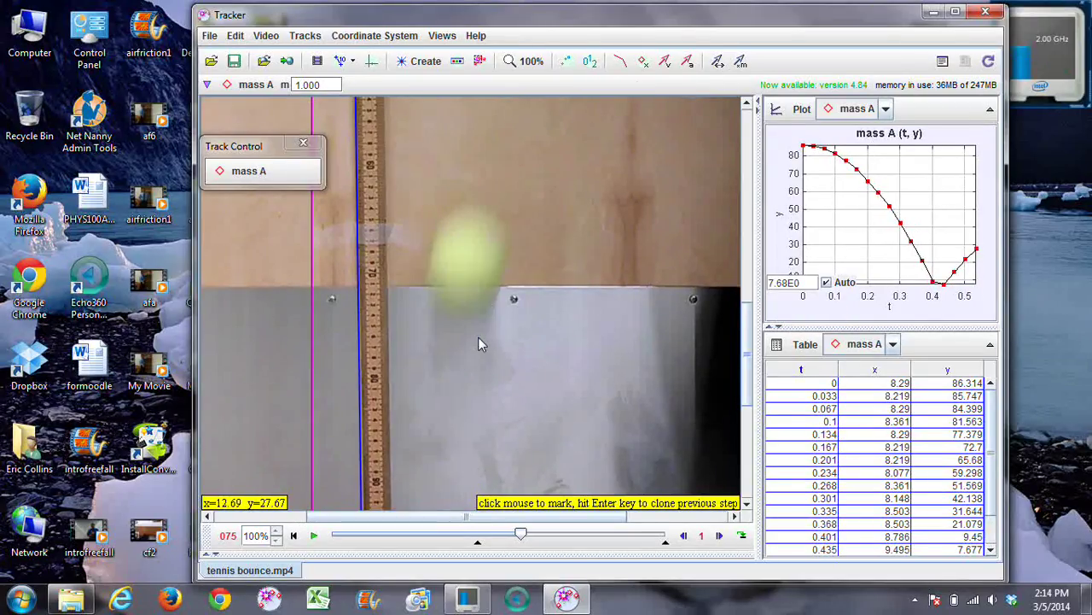
left_click(466, 262)
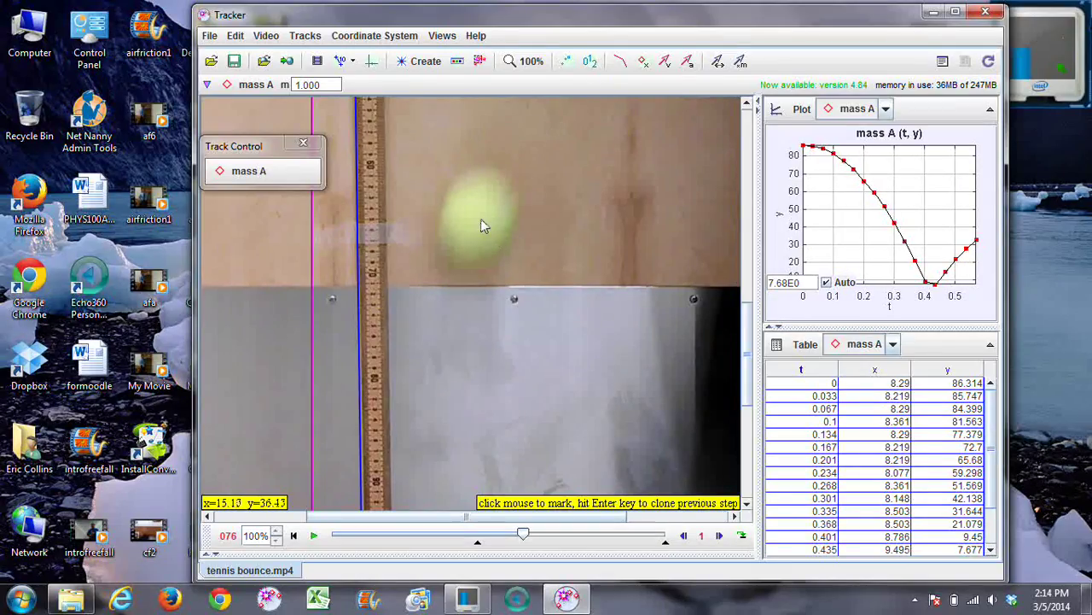
Mark the ball over its second peak near y = 41 as it turns downward.
left_click(478, 216)
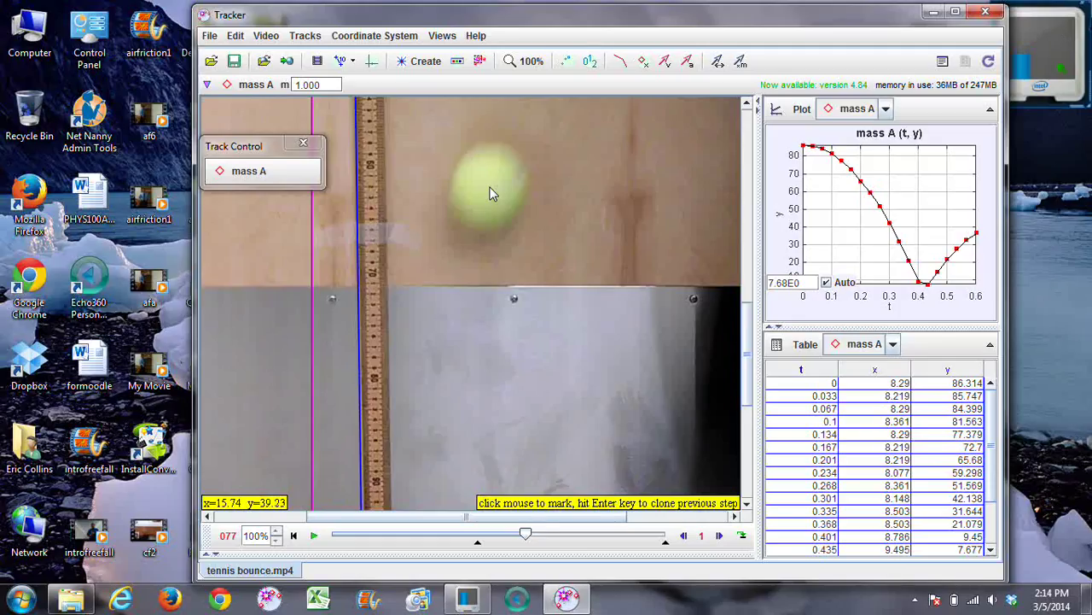
left_click(492, 197)
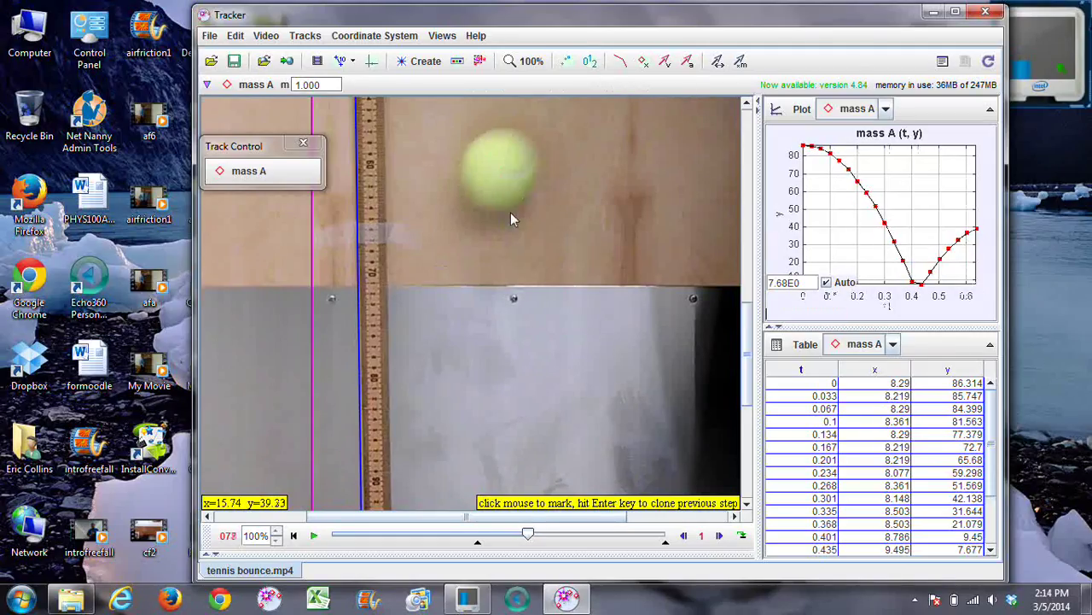
left_click(500, 170)
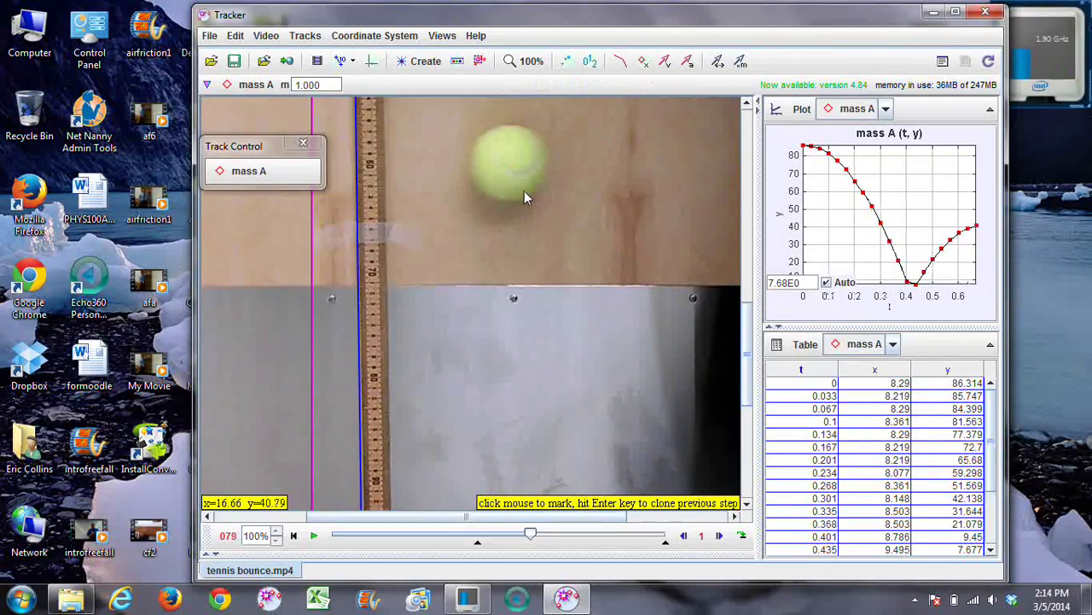
left_click(511, 165)
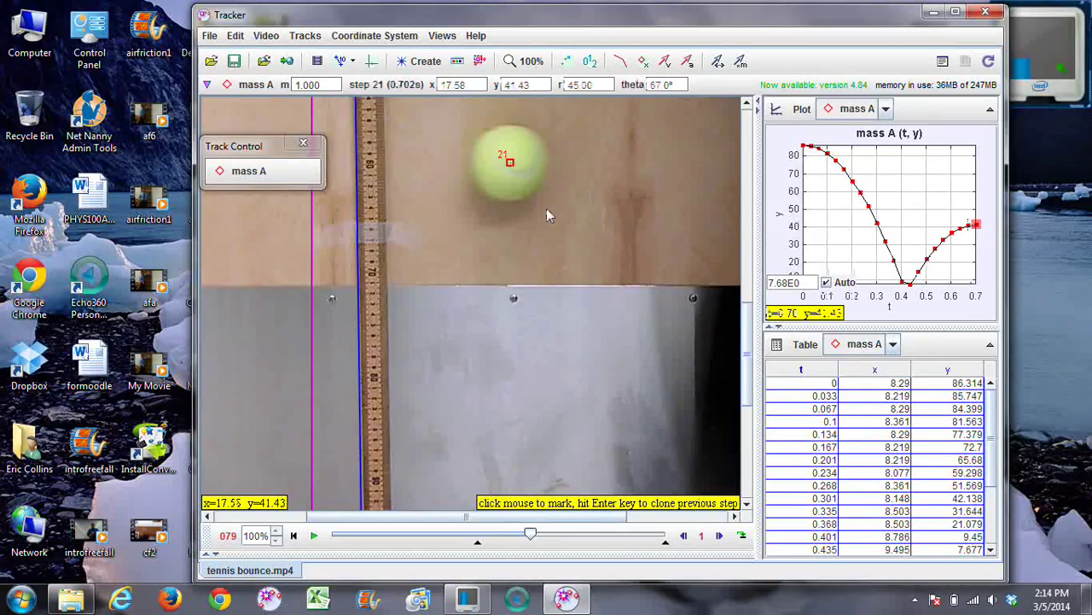
left_click(518, 170)
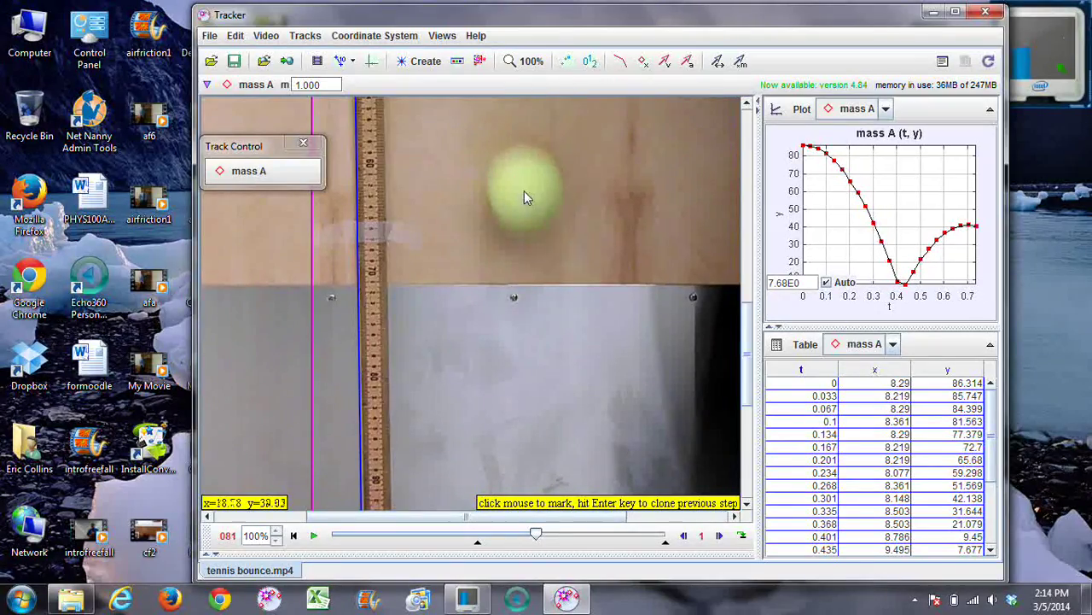
left_click(525, 192)
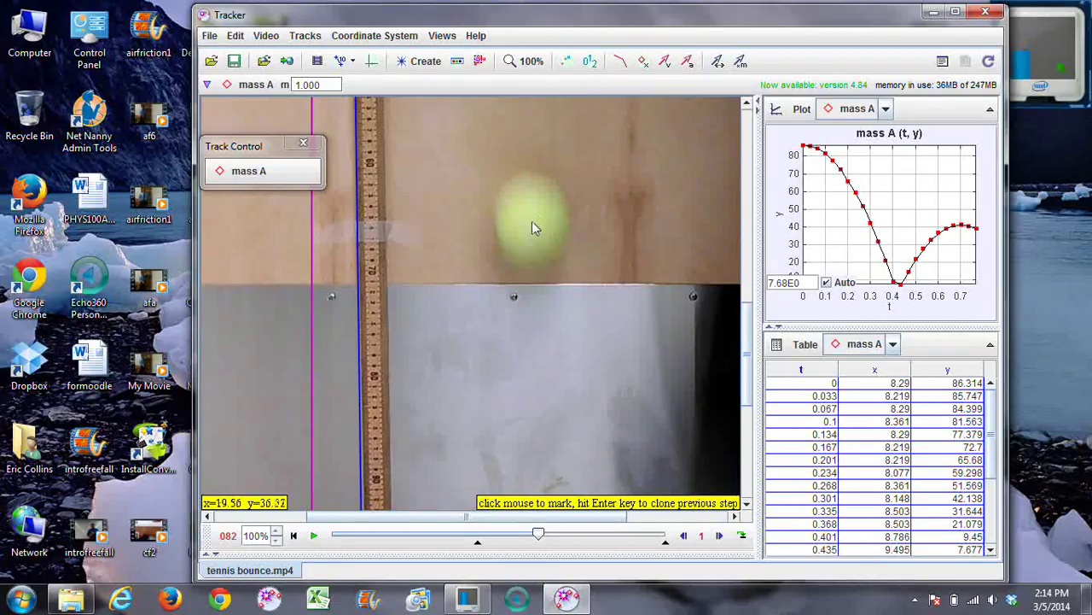
Mark the ball falling to its second bounce near t≈1.0, scrolling the view down.
left_click(536, 224)
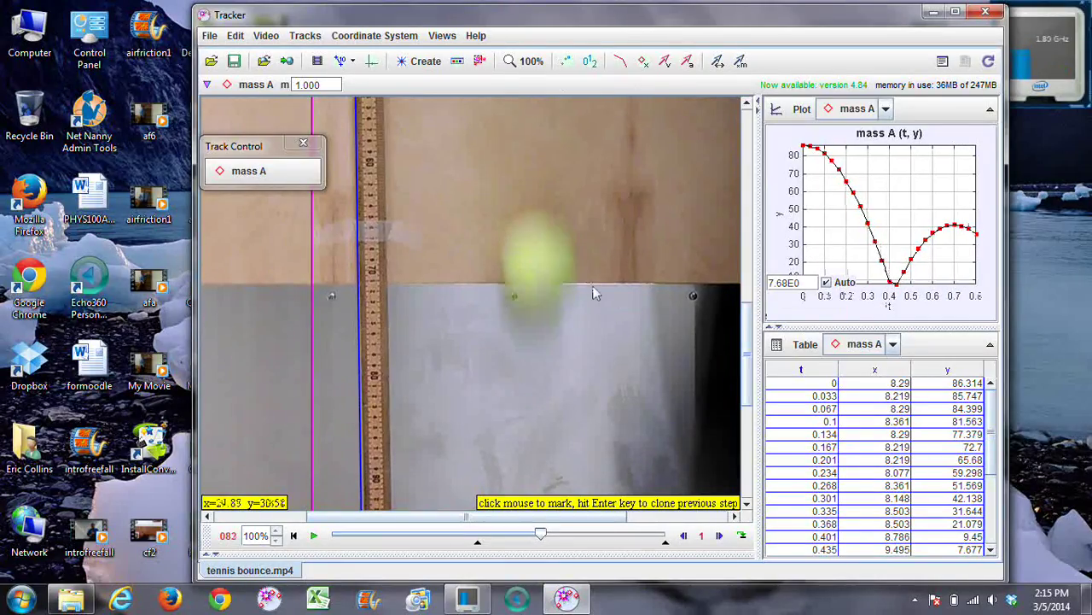
left_click(539, 266)
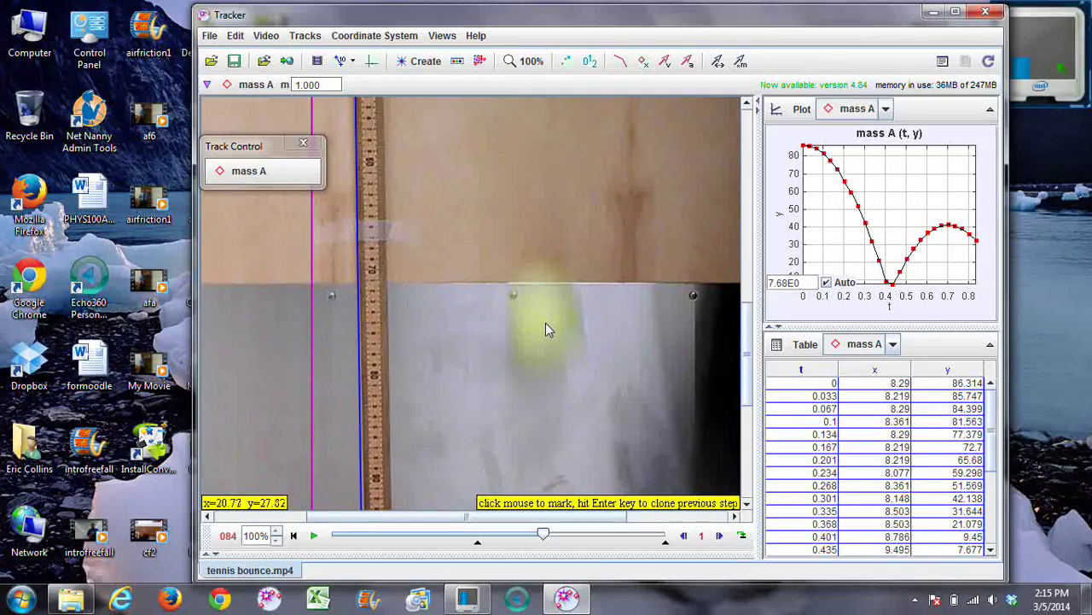
left_click(545, 322)
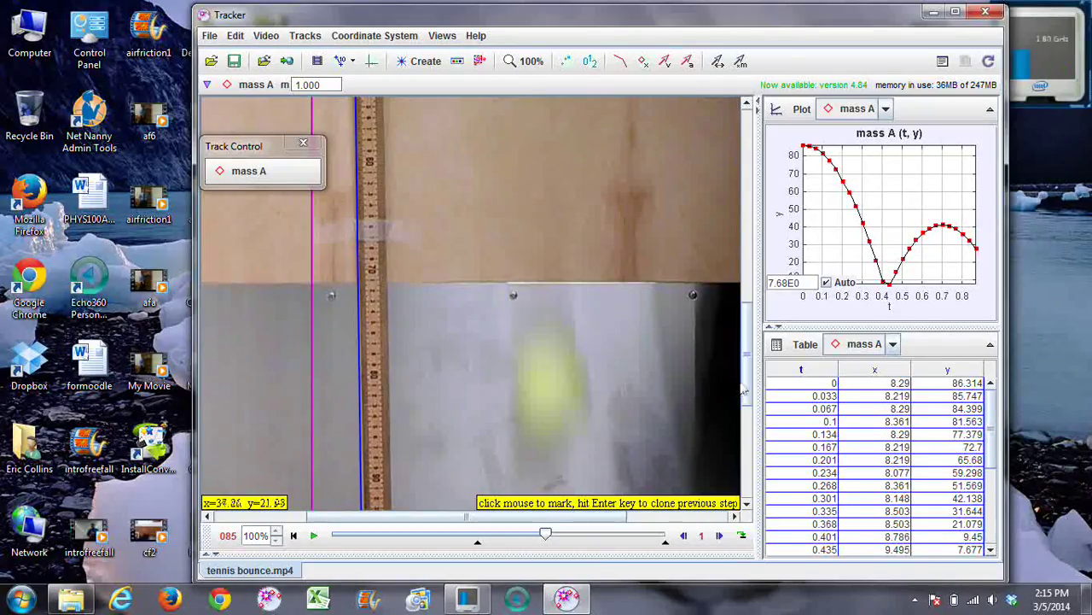
left_click_drag(748, 381, 746, 410)
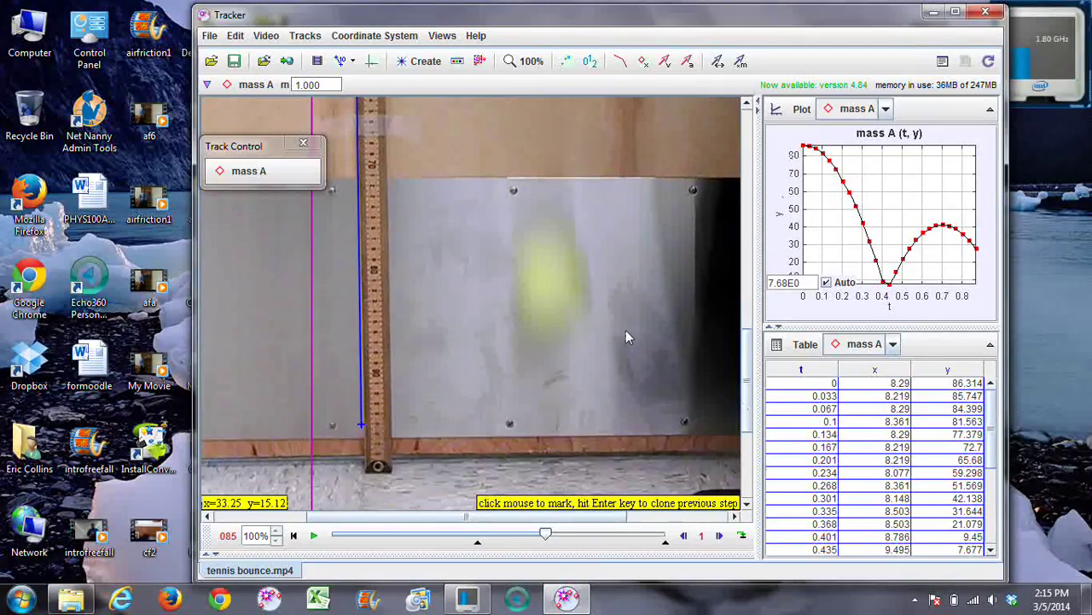
left_click(550, 283)
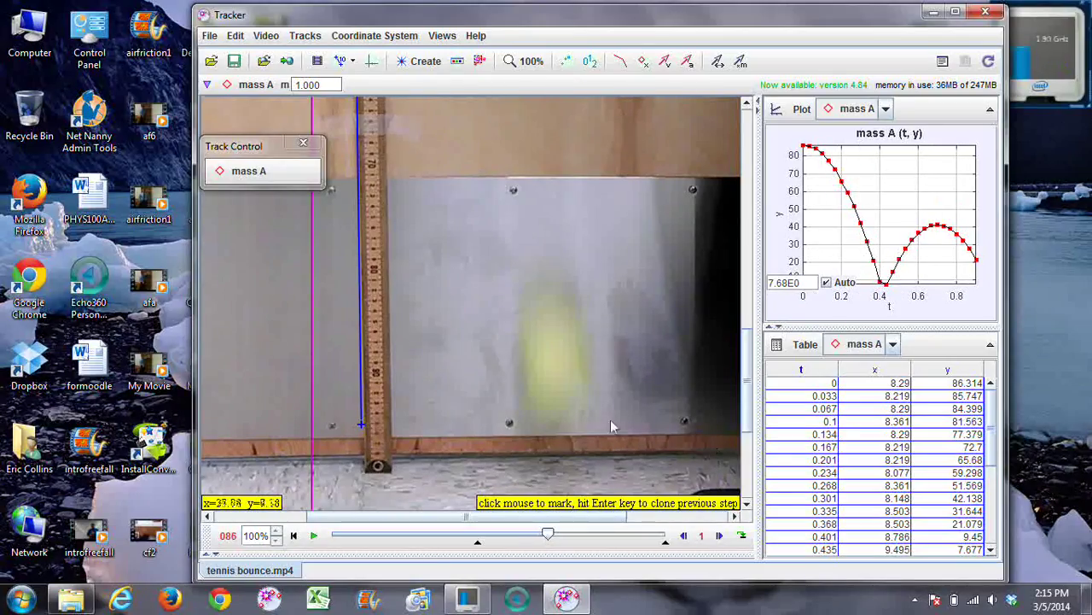
left_click(556, 361)
left_click_drag(745, 418, 746, 444)
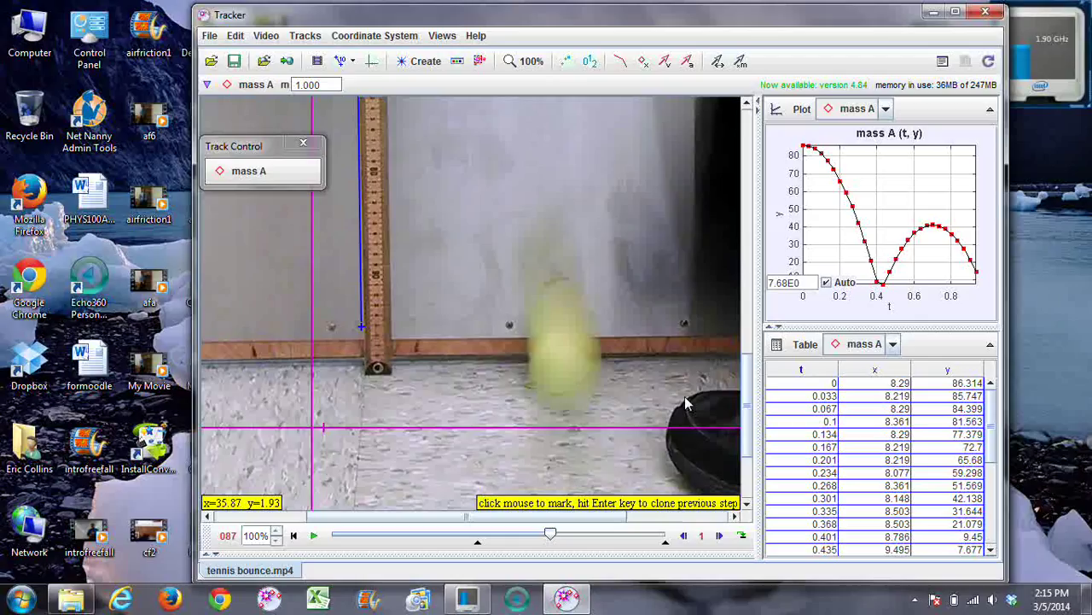
left_click(564, 363)
left_click(566, 337)
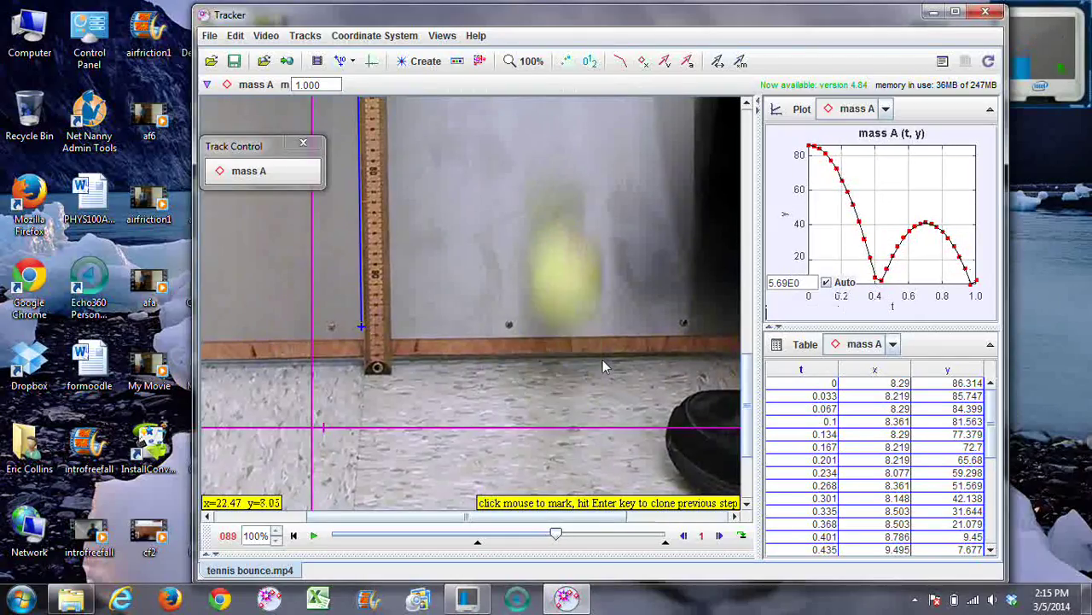
Mark the third arc, rising to about y≈22 and falling toward the third bounce.
left_click(567, 277)
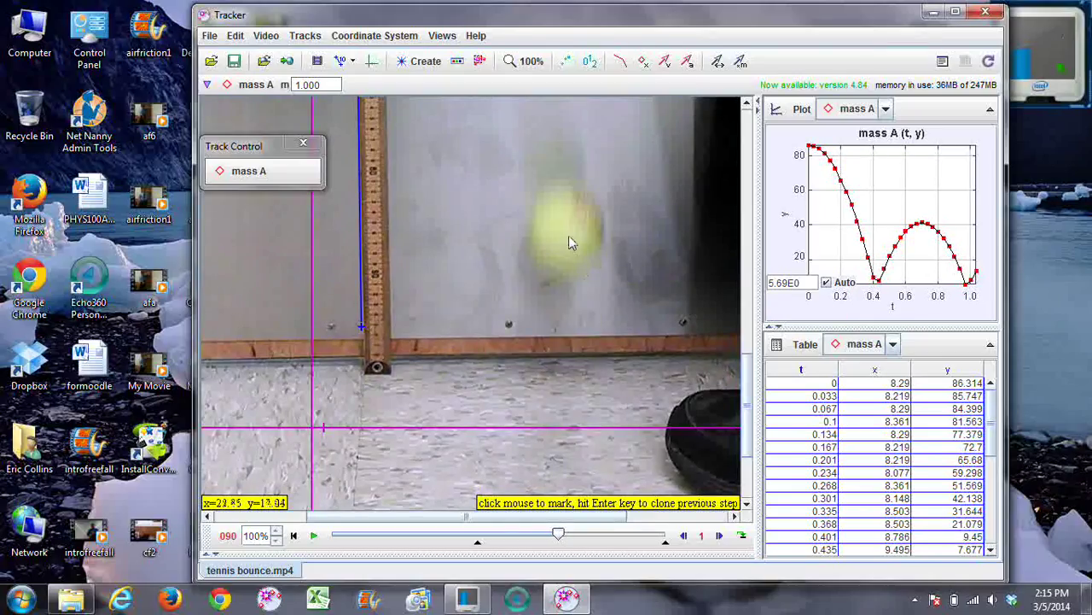
left_click(571, 235)
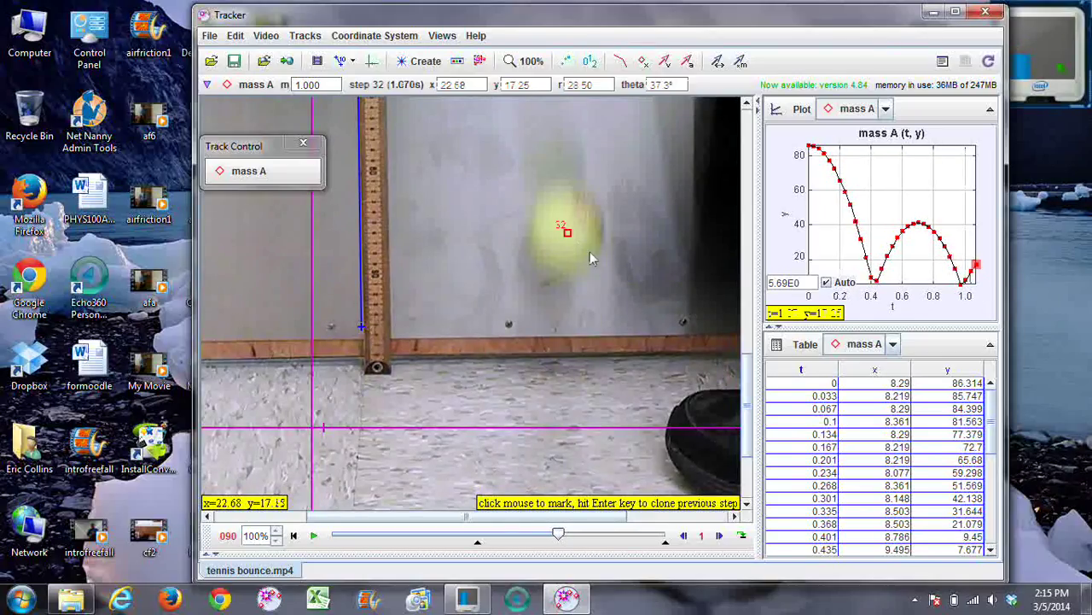
left_click(567, 202)
left_click(568, 178)
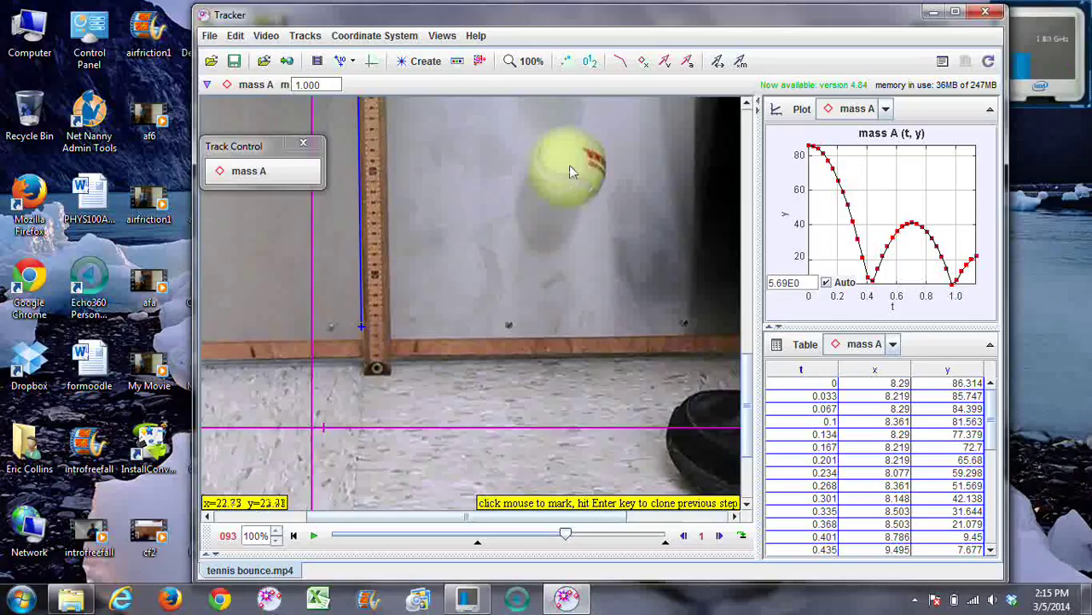
left_click(568, 168)
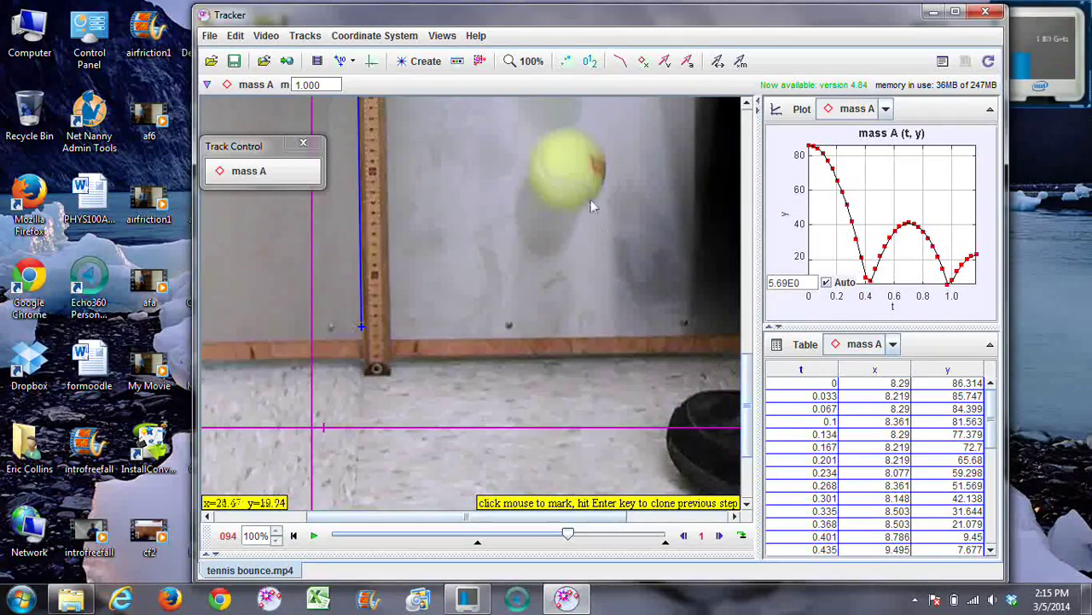
left_click(568, 172)
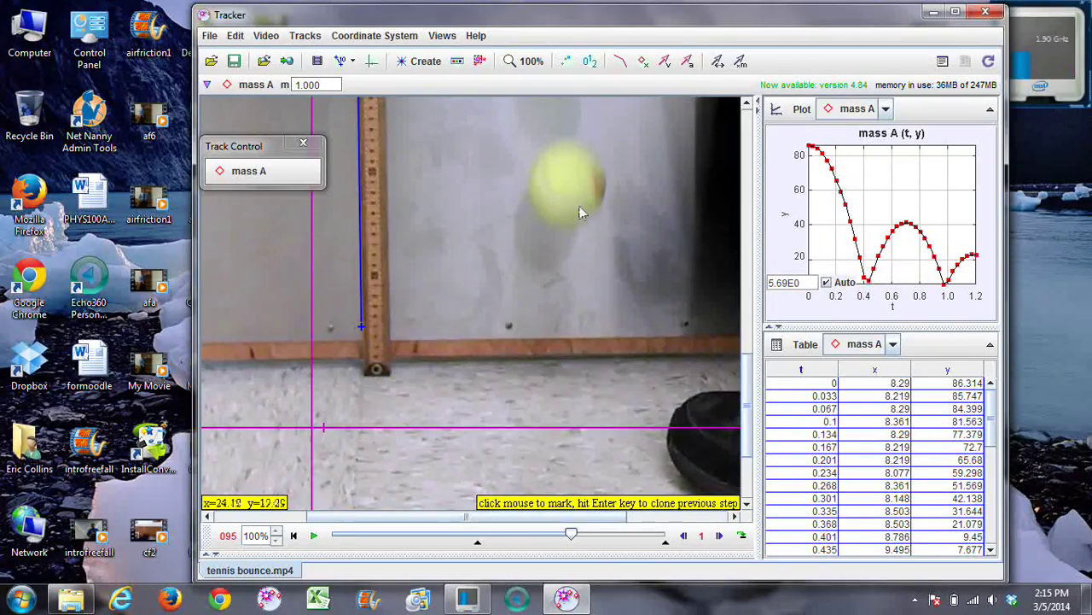
left_click(569, 184)
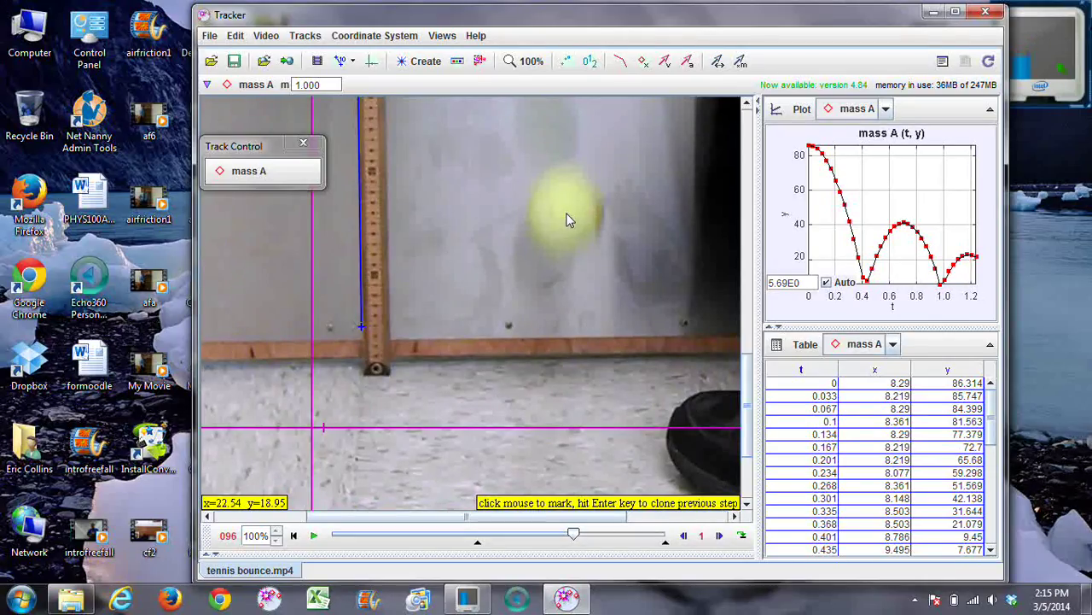
left_click(568, 218)
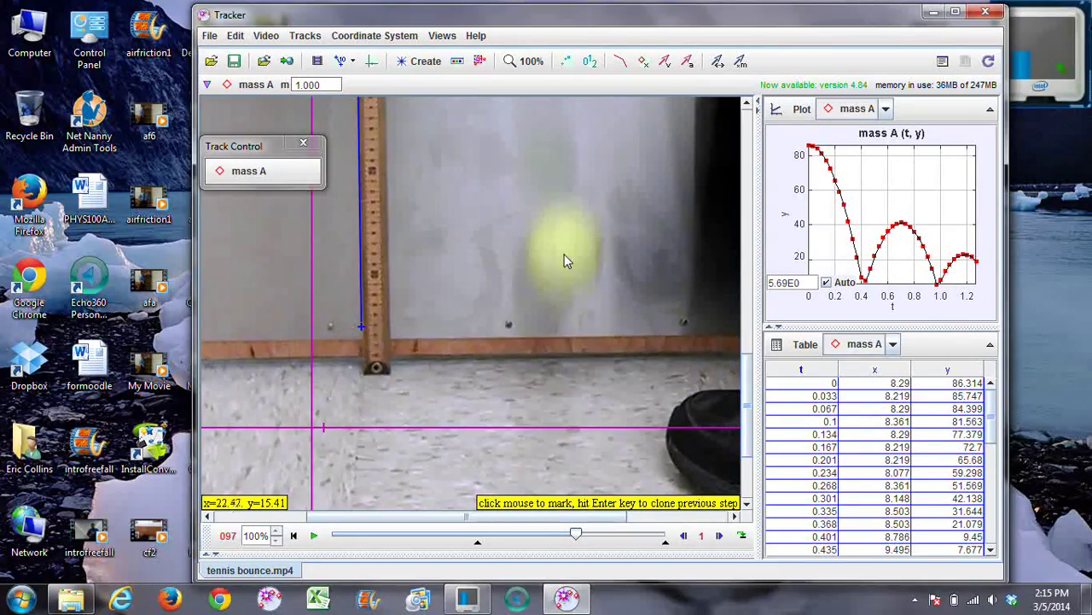
left_click(566, 255)
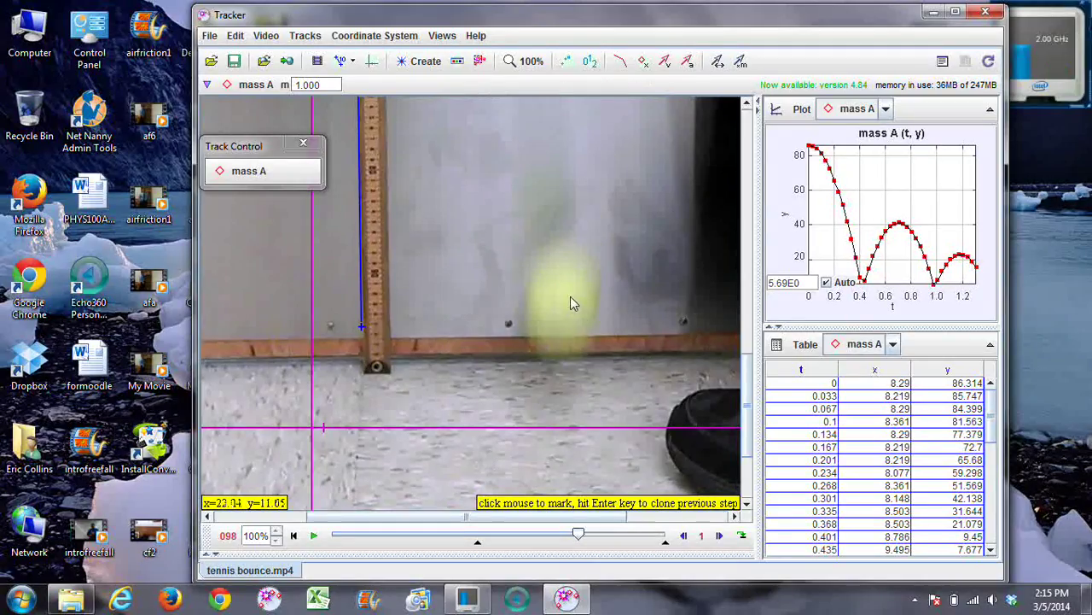
left_click(569, 300)
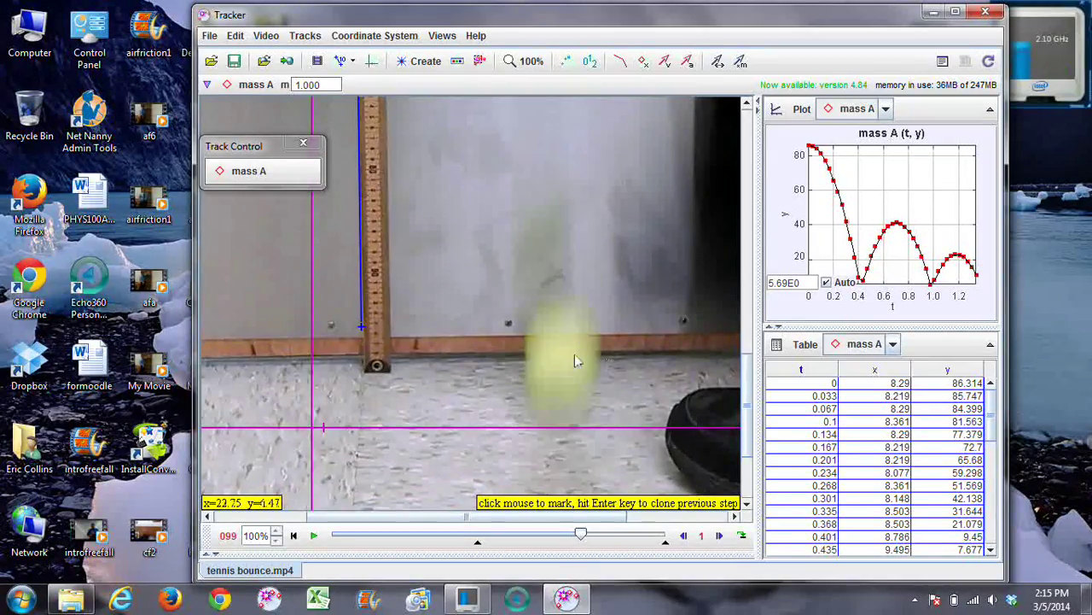
left_click(564, 361)
Mark frames 101–110 across the third bounce and a small arc peaking near y≈10.
left_click(565, 382)
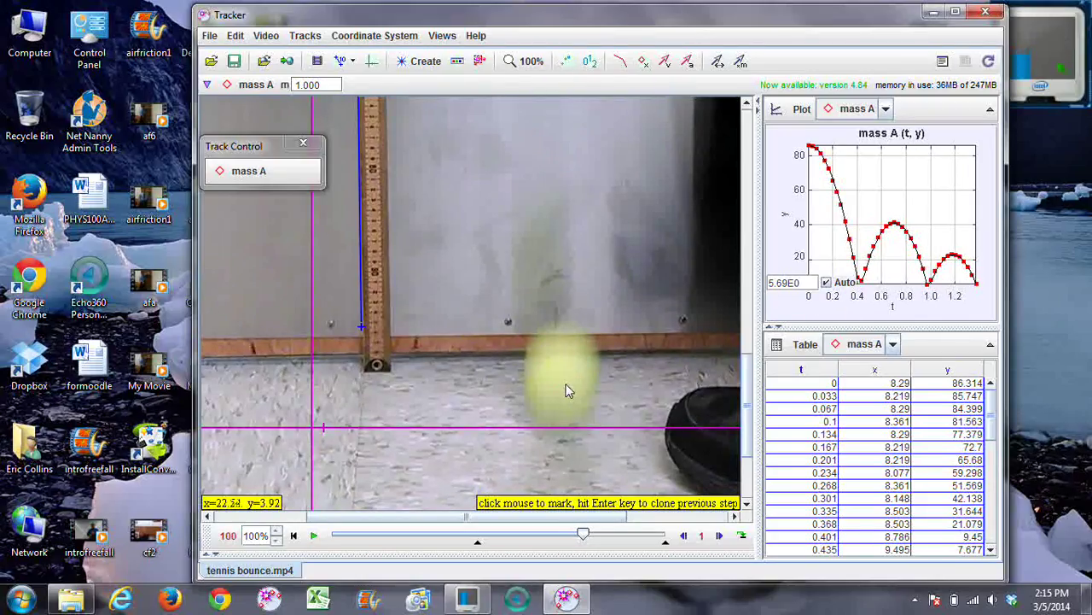
left_click(565, 337)
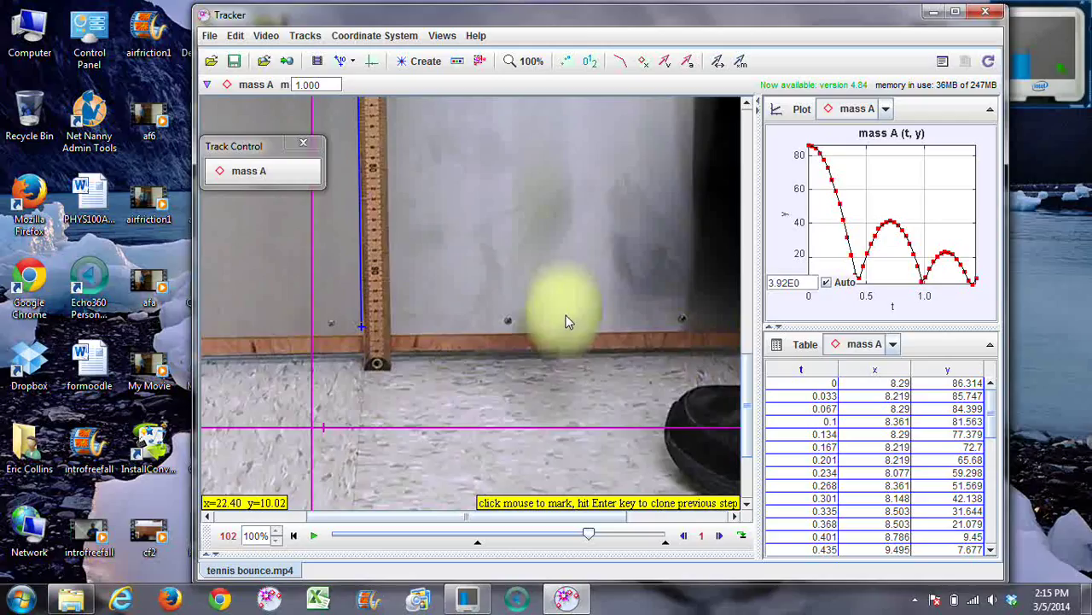
left_click(566, 312)
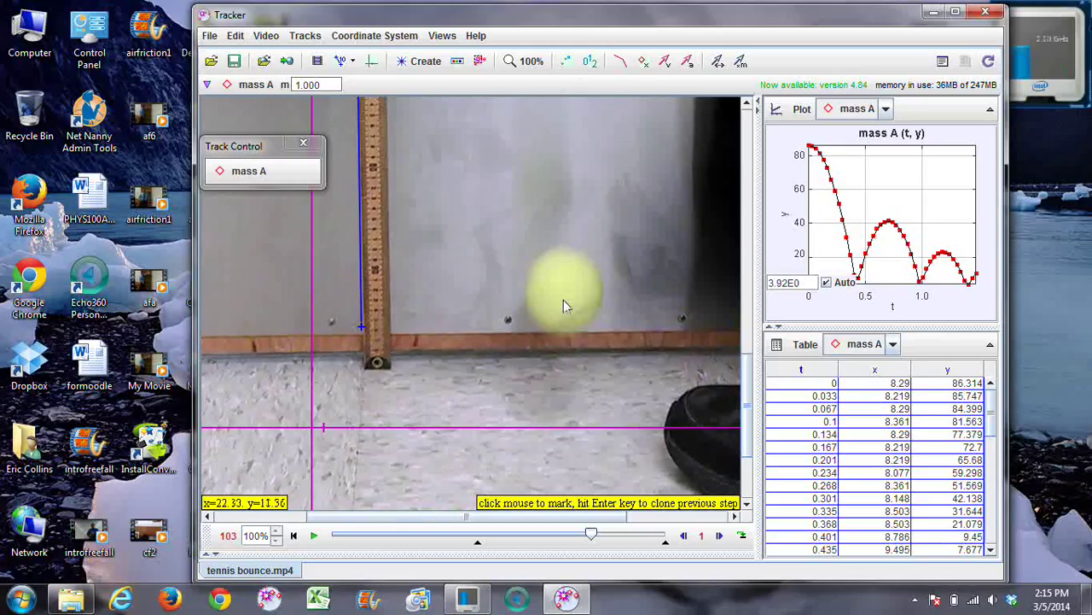
left_click(567, 298)
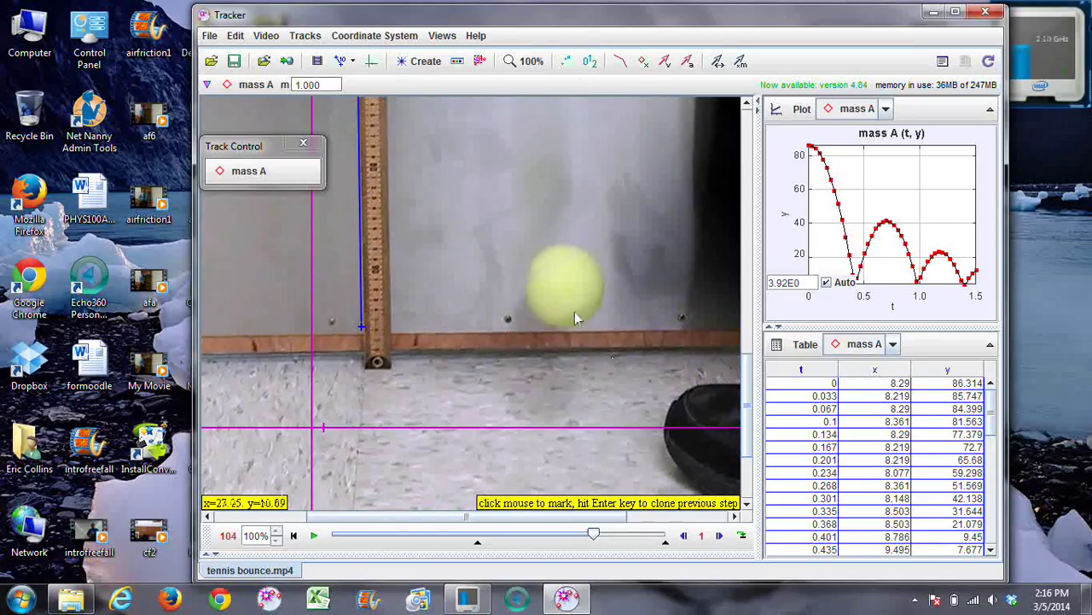
left_click(569, 300)
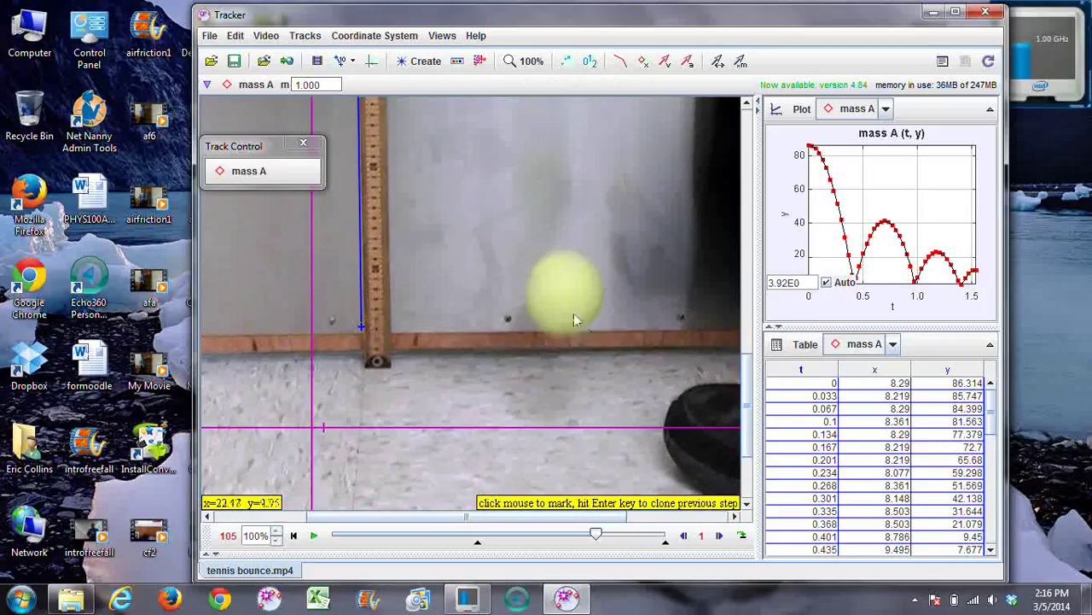
left_click(567, 300)
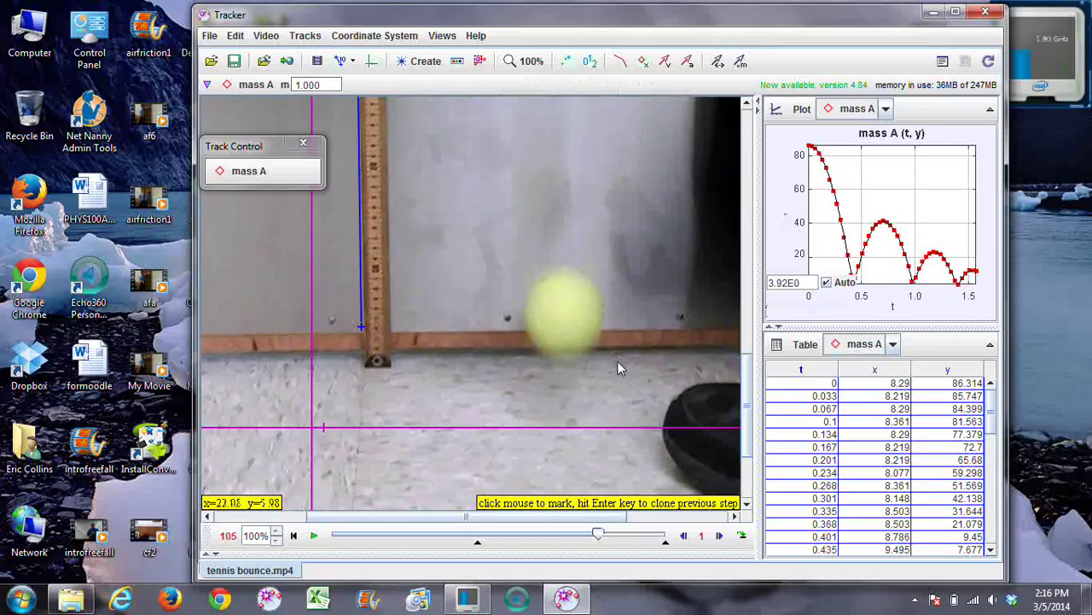
left_click(564, 314)
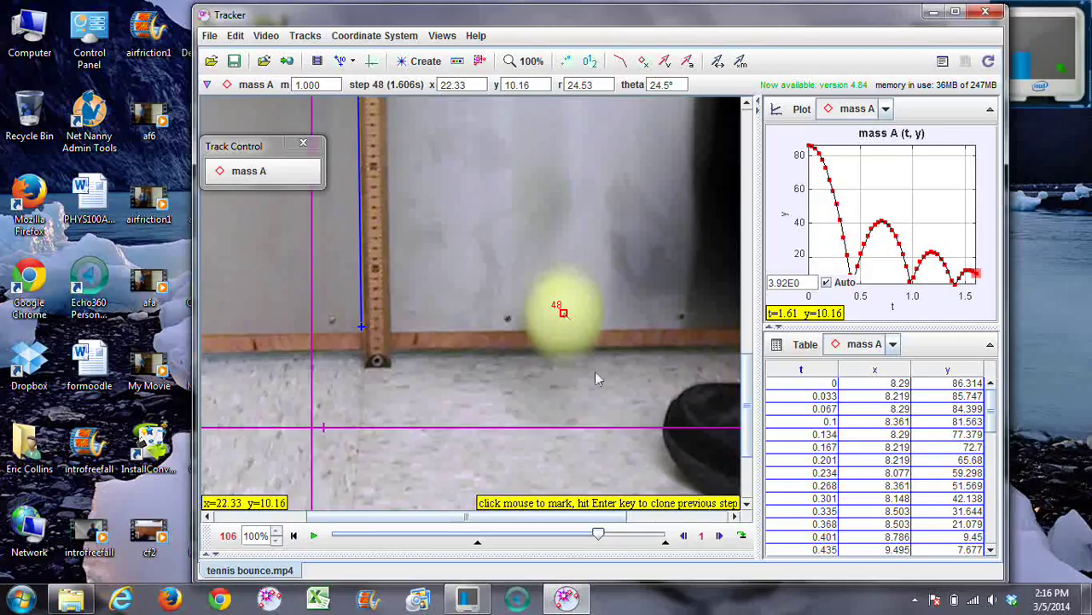
left_click(567, 342)
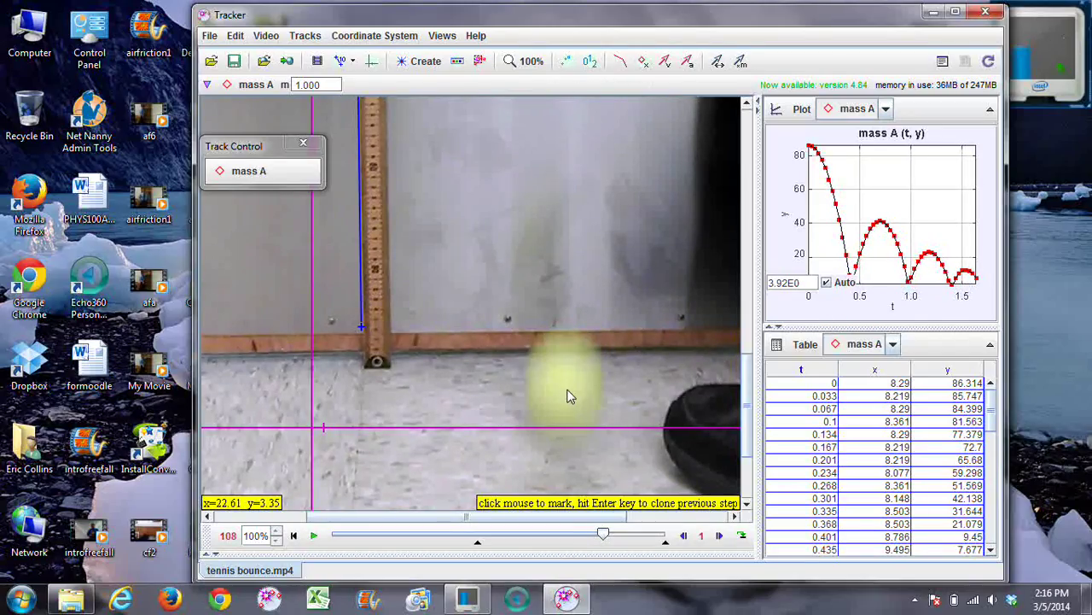
left_click(568, 393)
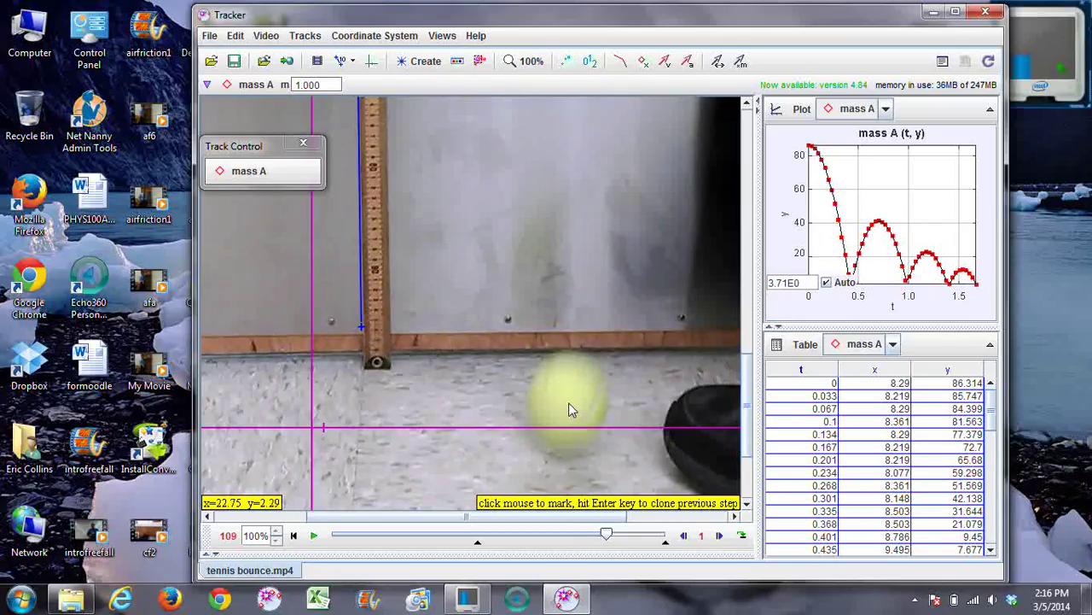
left_click(570, 408)
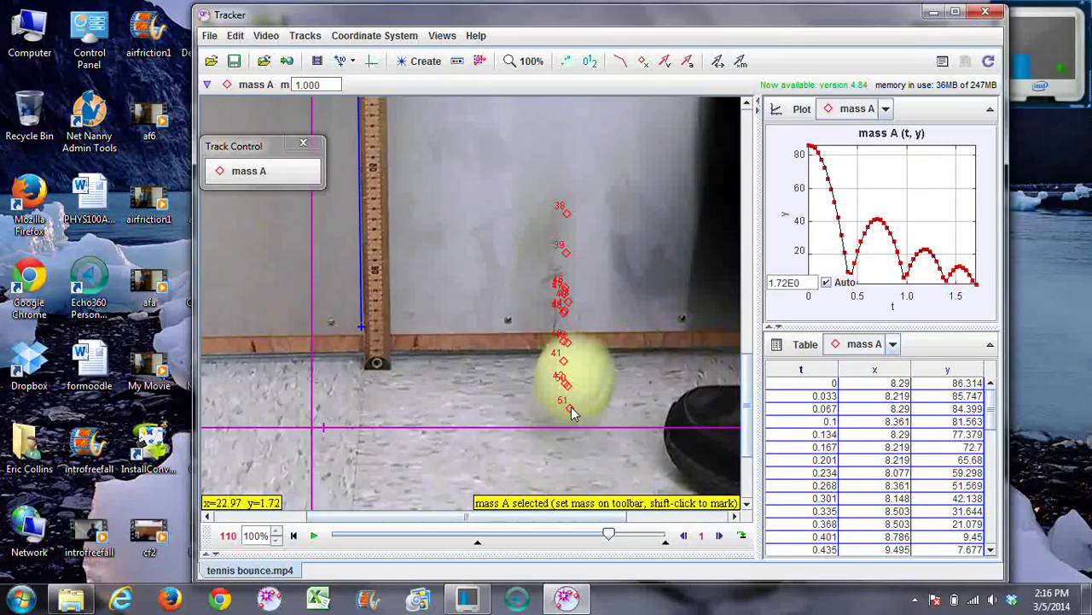
Open mass A's y-vs-t plot in the Data Tool via Analyze... and maximize the window.
right_click(851, 186)
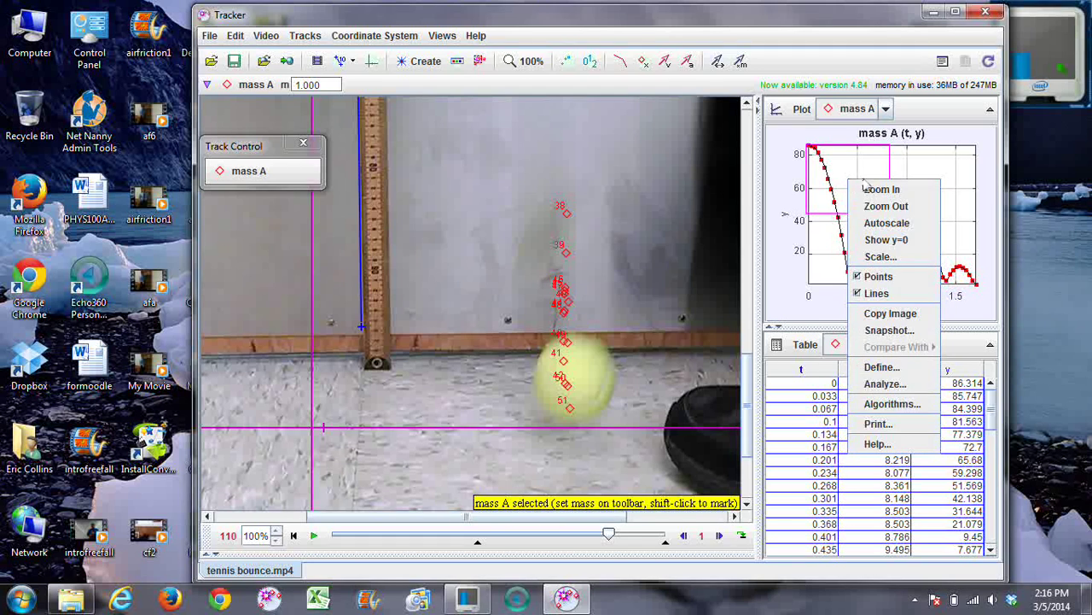
left_click(884, 384)
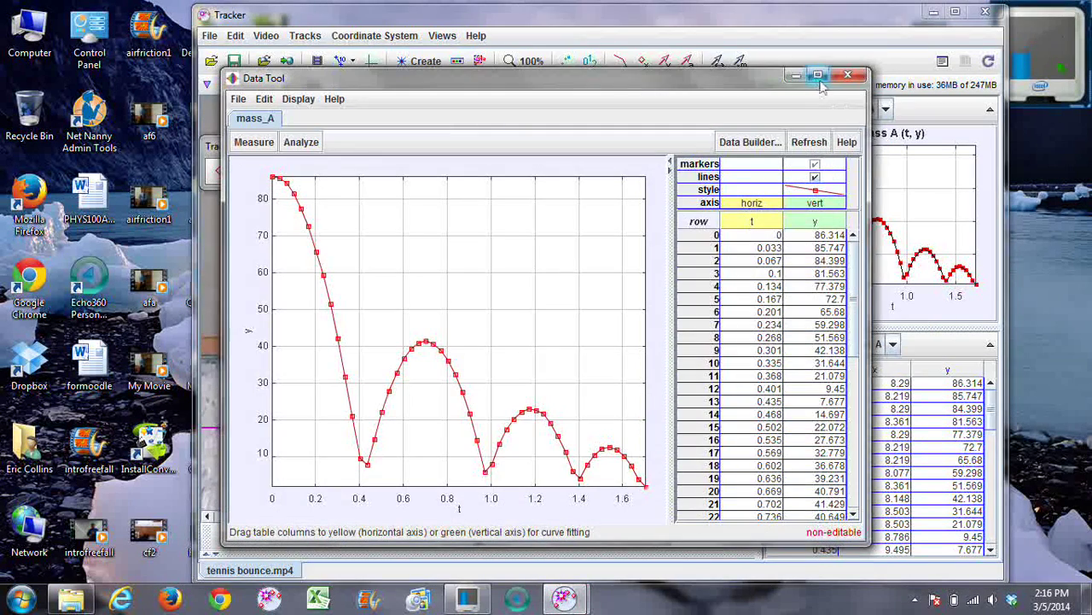
left_click(817, 77)
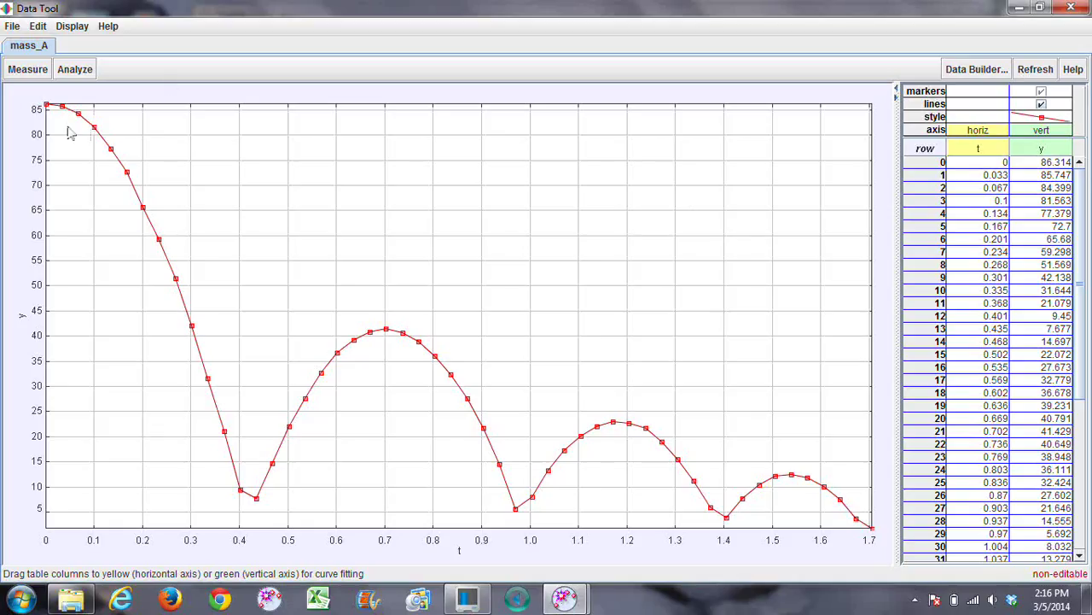
Stretch and shift the graph's vertical axis so y spans 0 to 95.
left_click_drag(52, 124, 48, 147)
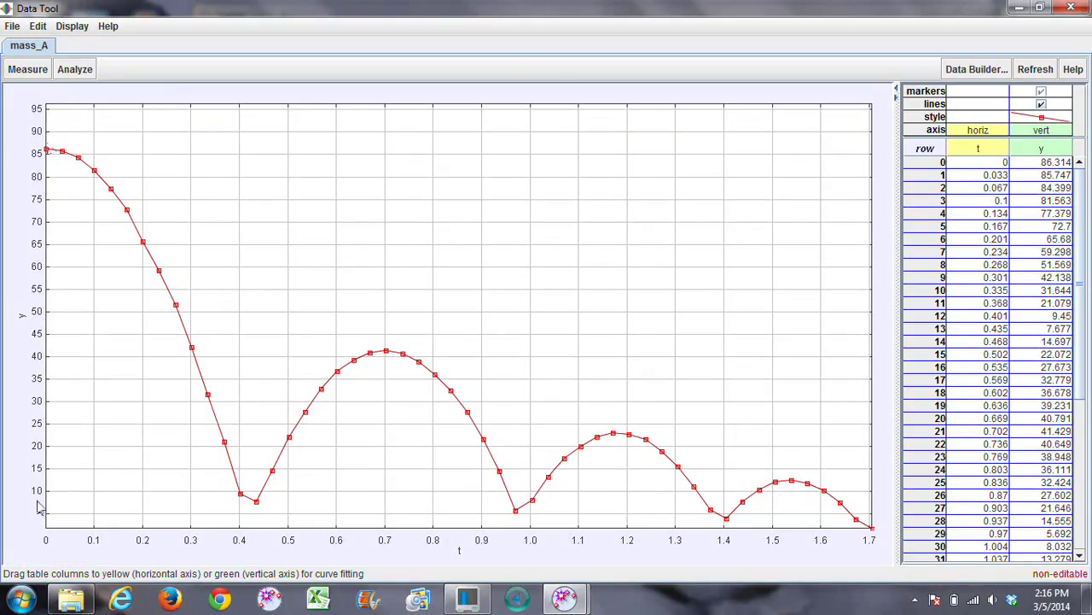
left_click_drag(48, 520, 48, 510)
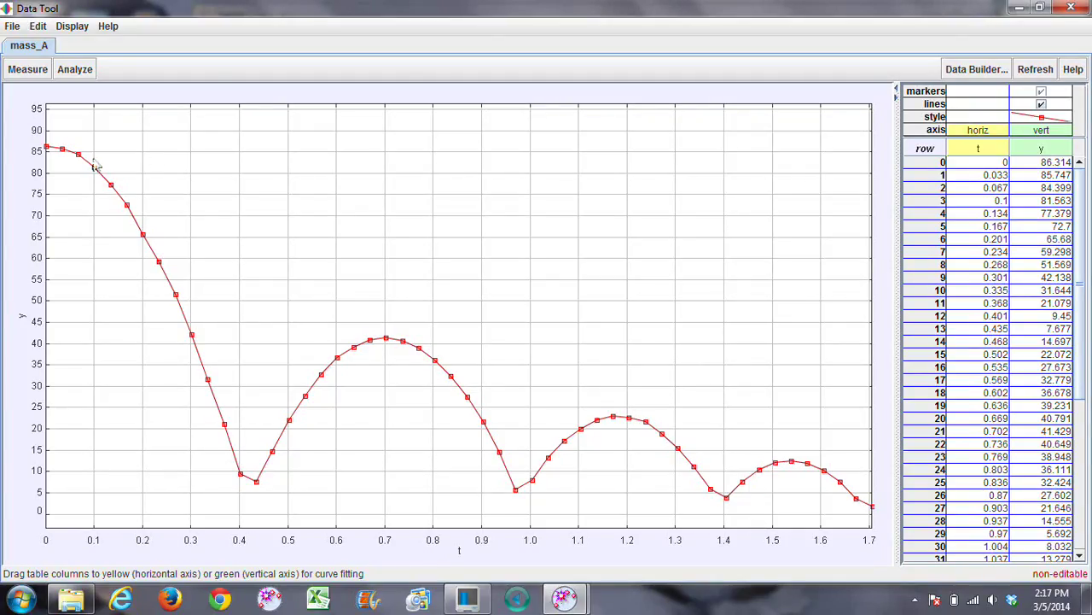
Select the peaks at t=0, 0.702 and 1.171 and read heights 86.314, 41.429, 22.993.
left_click(47, 147)
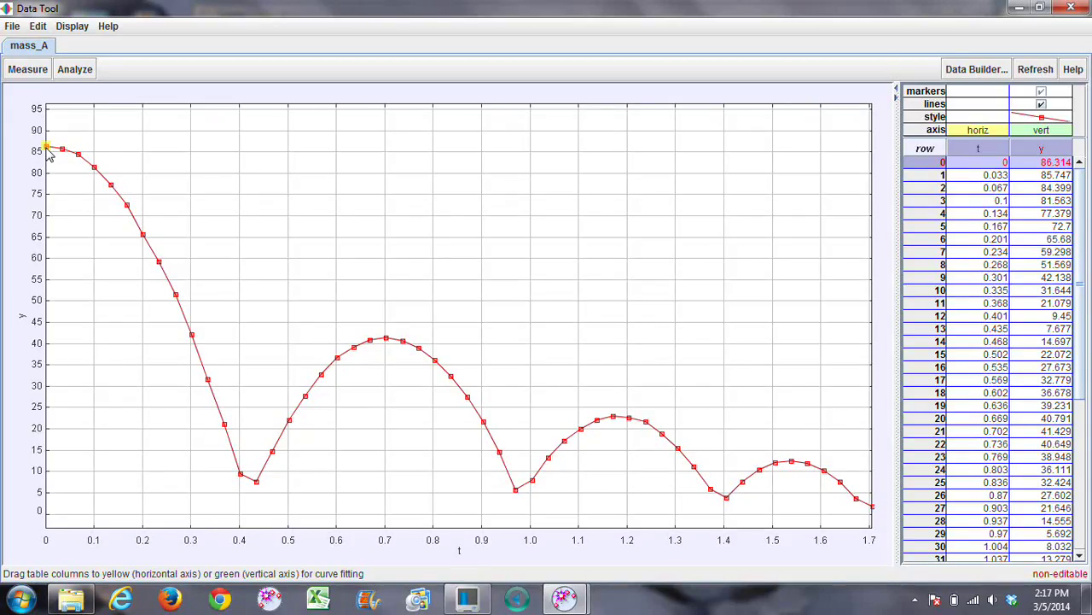
left_click(1038, 164)
left_click(1038, 170)
left_click(386, 341)
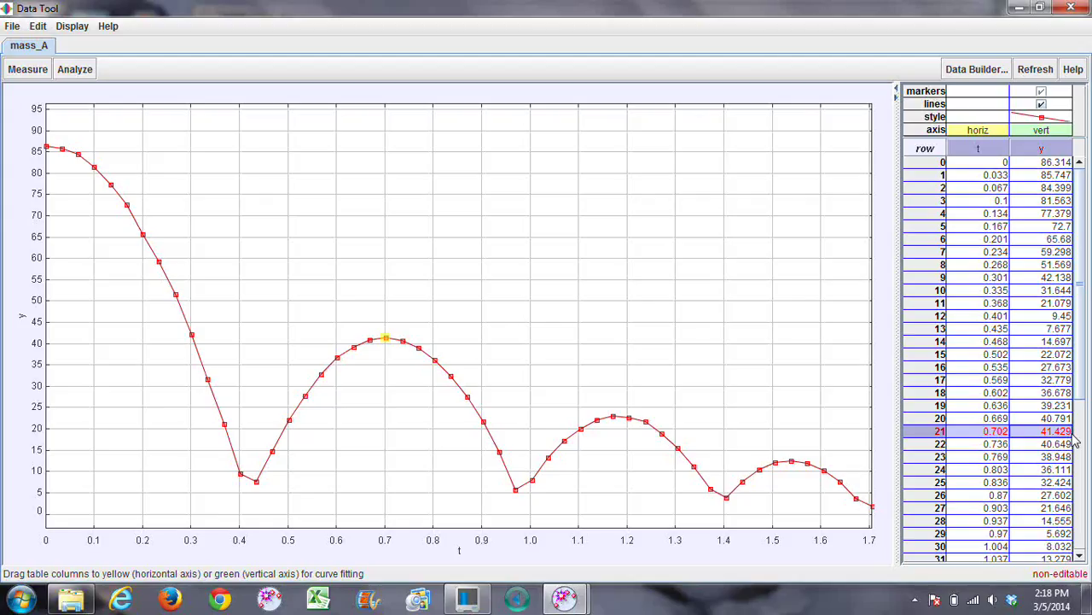
left_click(617, 428)
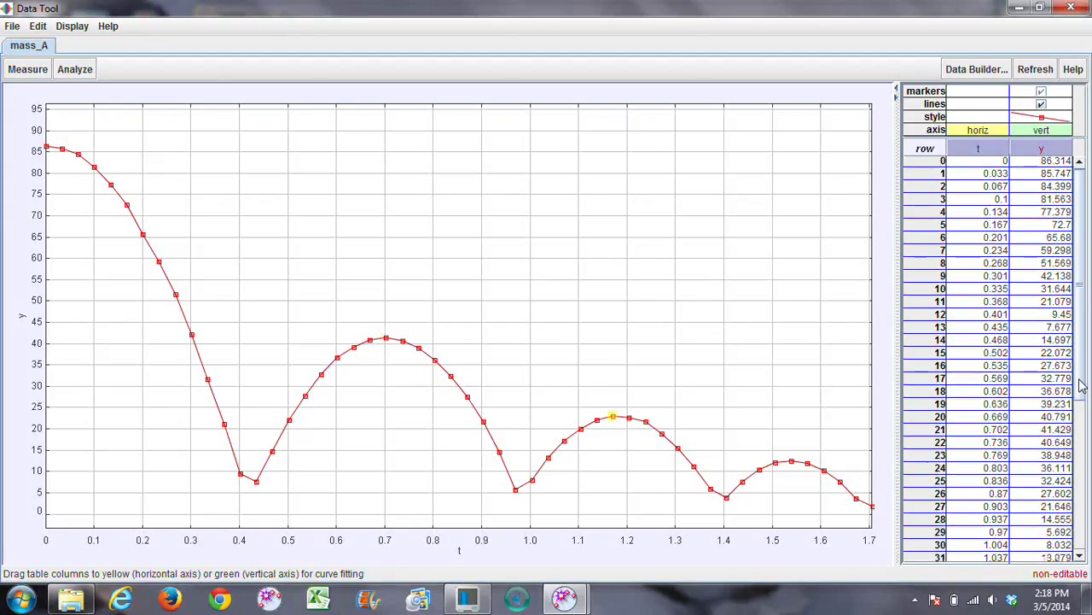
left_click_drag(1082, 384, 1088, 522)
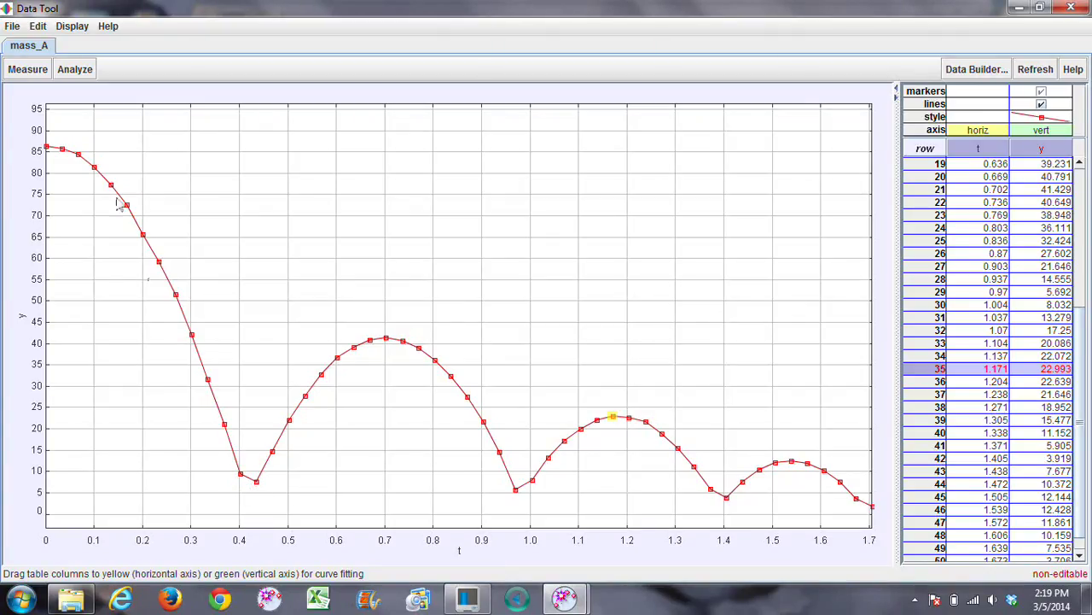
Turn on Statistics and Curve Fits from the Analyze menu.
left_click(77, 80)
left_click(77, 89)
left_click(76, 71)
left_click(78, 108)
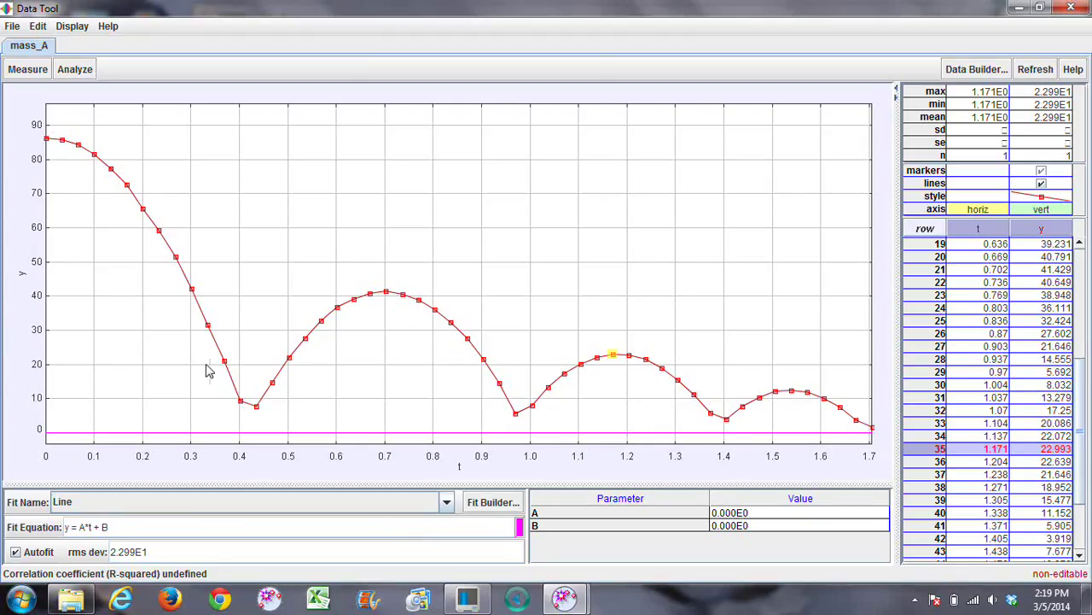
Fit a line through the two points before the first bounce: A = -3.481E2, B = 1.492E2.
left_click_drag(214, 354, 248, 417)
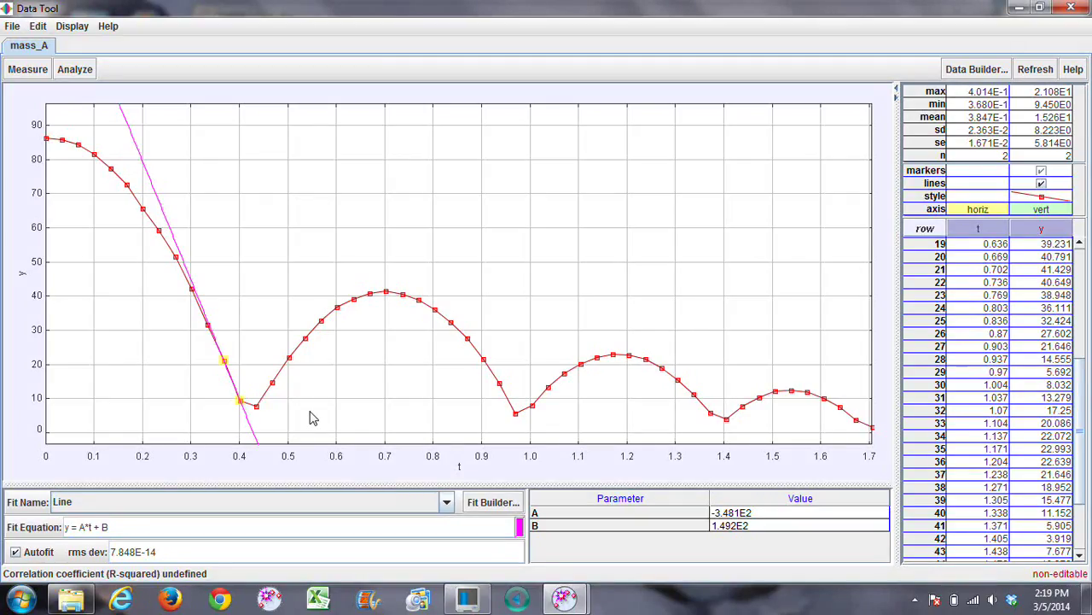
left_click(764, 516)
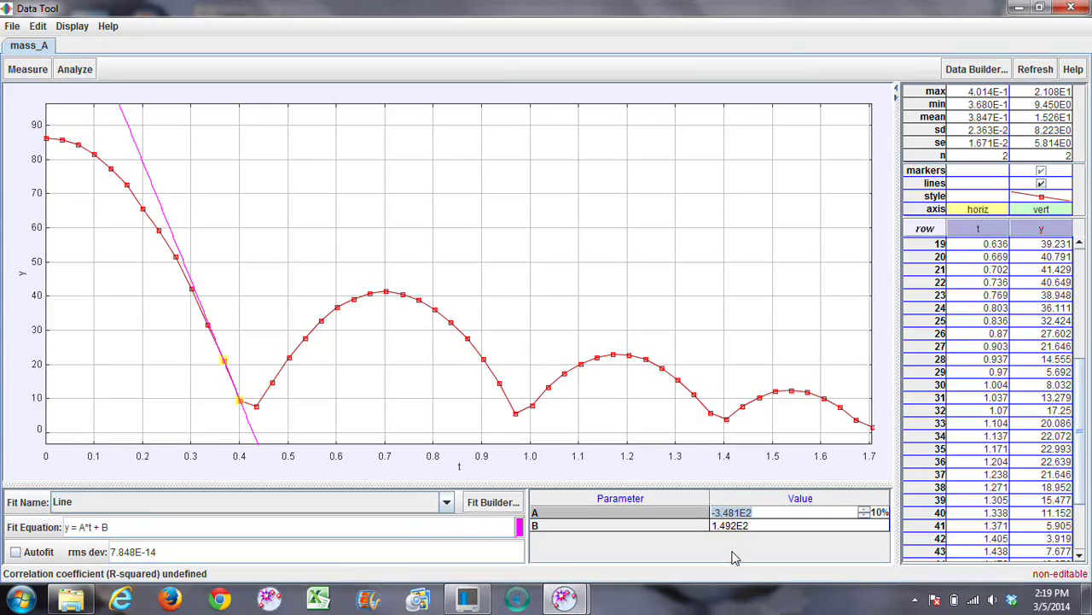
left_click(770, 515)
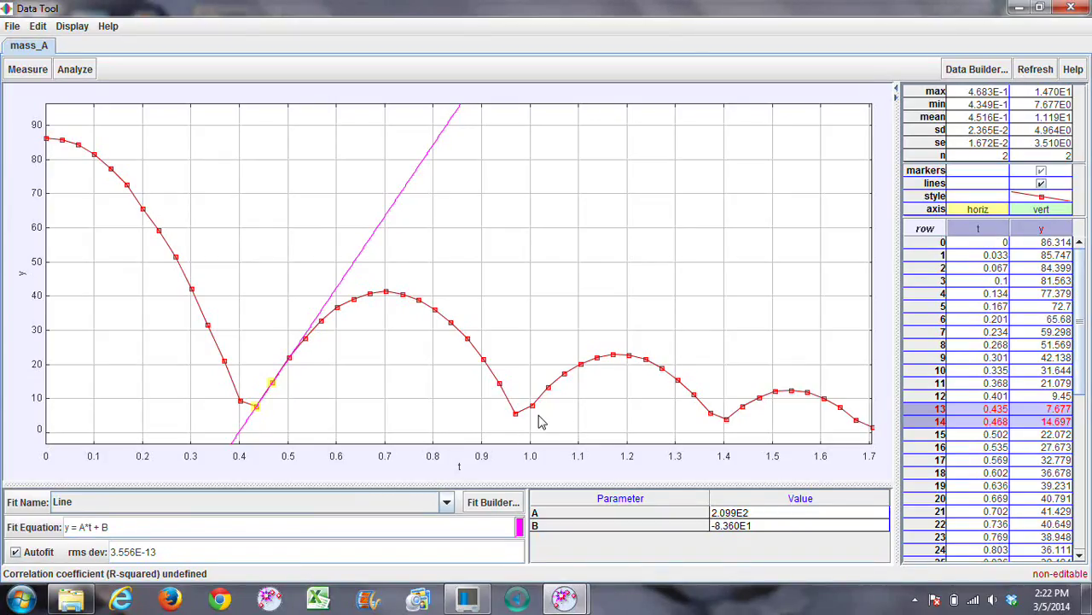
Fit lines before (A = -2.650E2) and after (A = 1.569E2) the second bounce.
left_click_drag(488, 382, 527, 429)
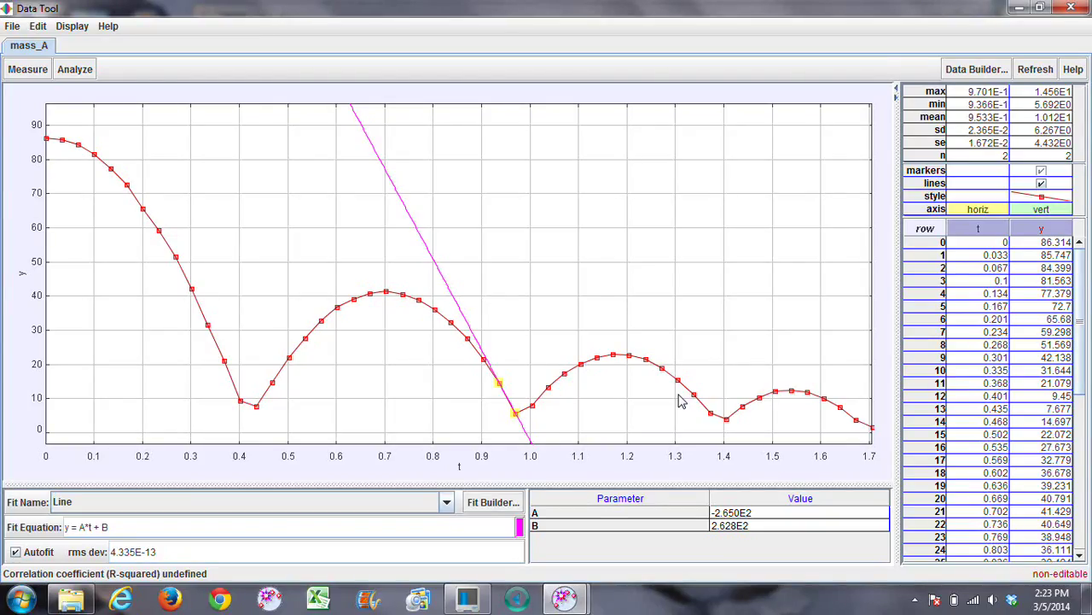
left_click_drag(527, 385, 629, 439)
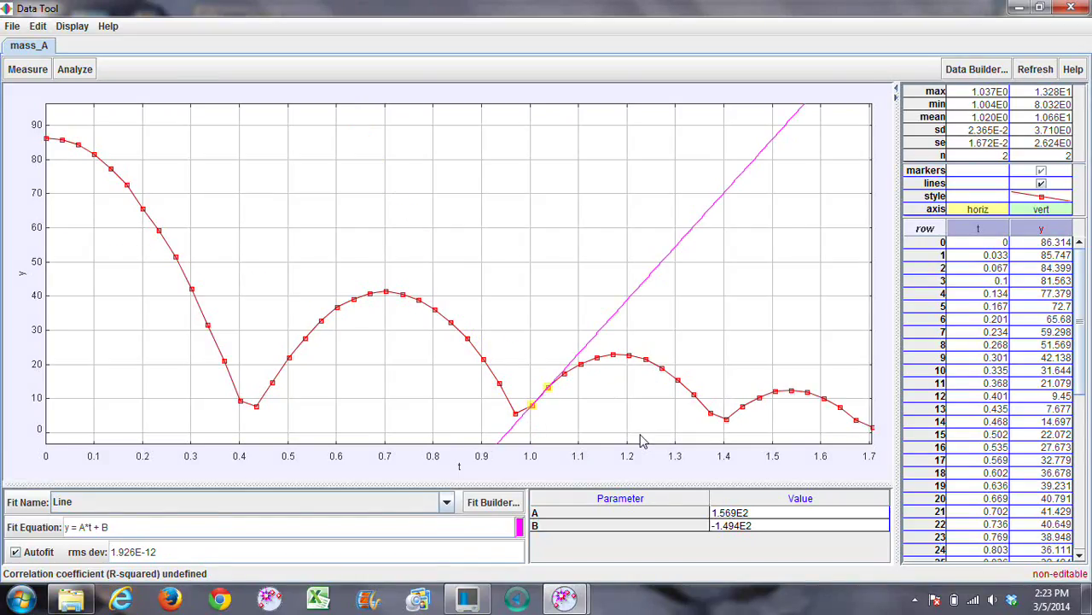